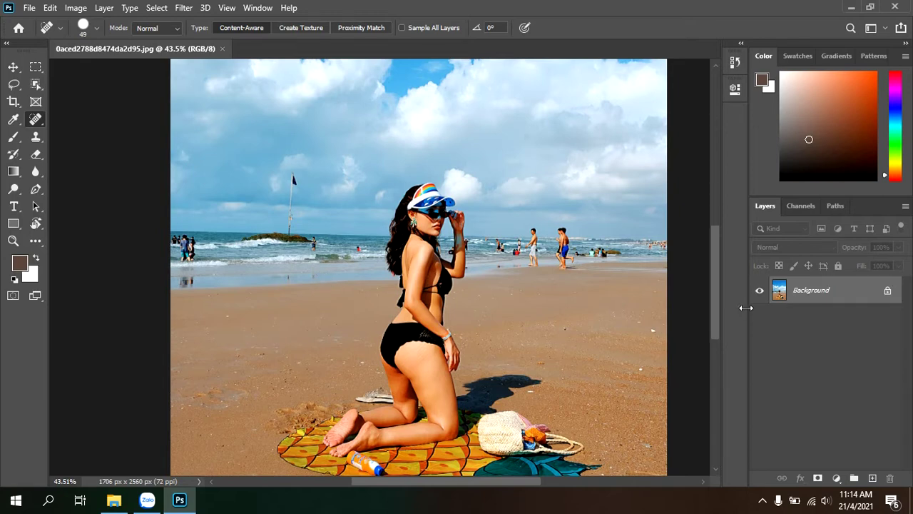
Duplicate the photo to Layer 1 and heal the left-edge bathers and their wet-sand reflections
key(ctrl+j)
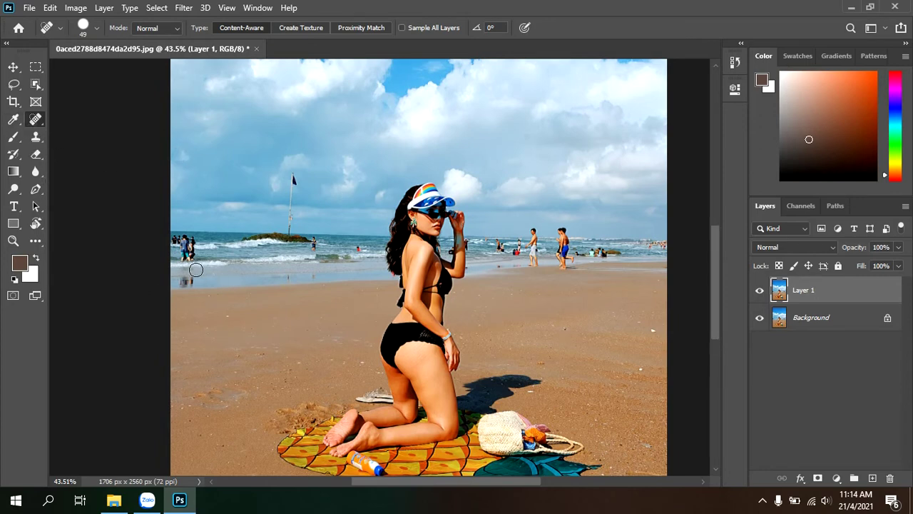
scroll(219, 266, up, 2)
scroll(240, 323, up, 3)
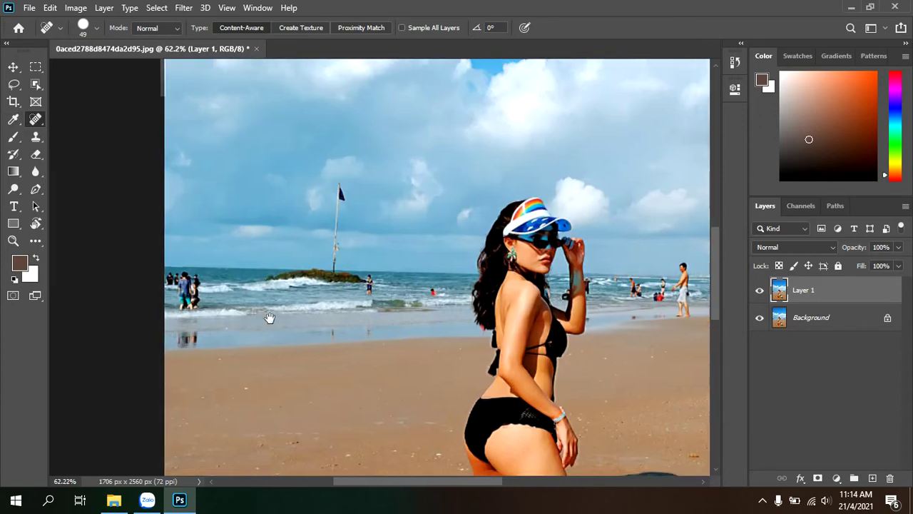
scroll(355, 303, up, 3)
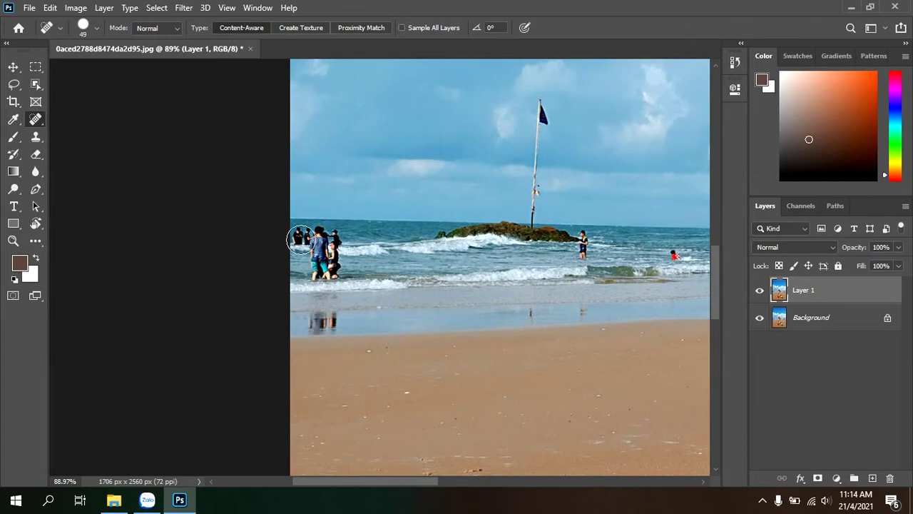
drag(314, 239, 333, 273)
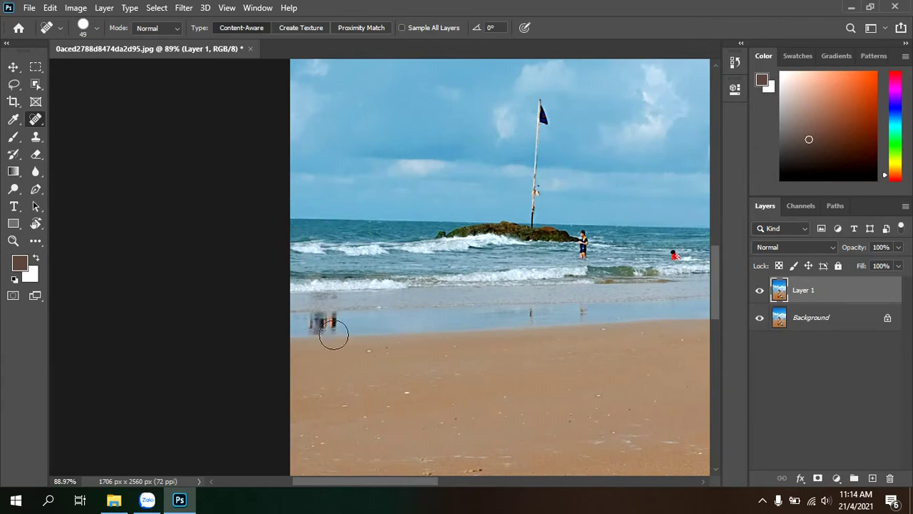
click(314, 326)
drag(314, 326, 333, 325)
Heal away the person in the sea, the red-clad swimmer and the standing man
drag(453, 303, 239, 298)
drag(338, 244, 338, 257)
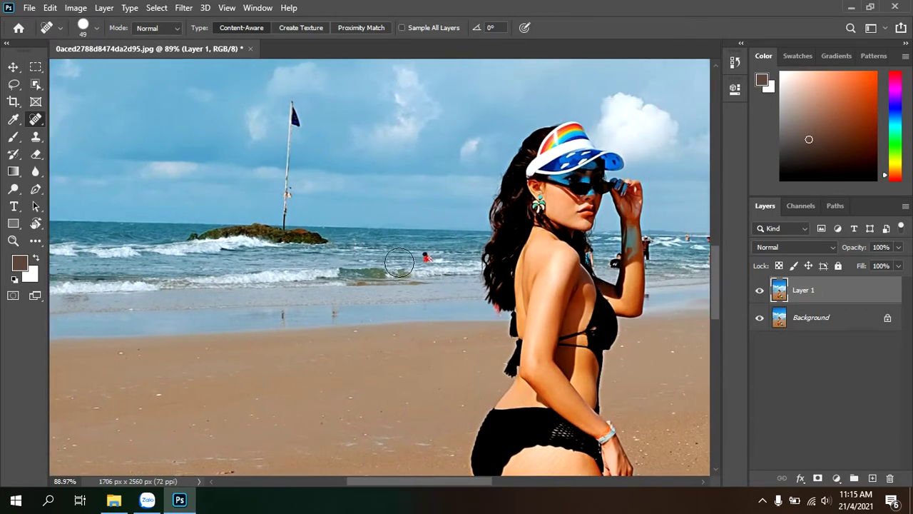
click(425, 259)
drag(447, 277, 279, 278)
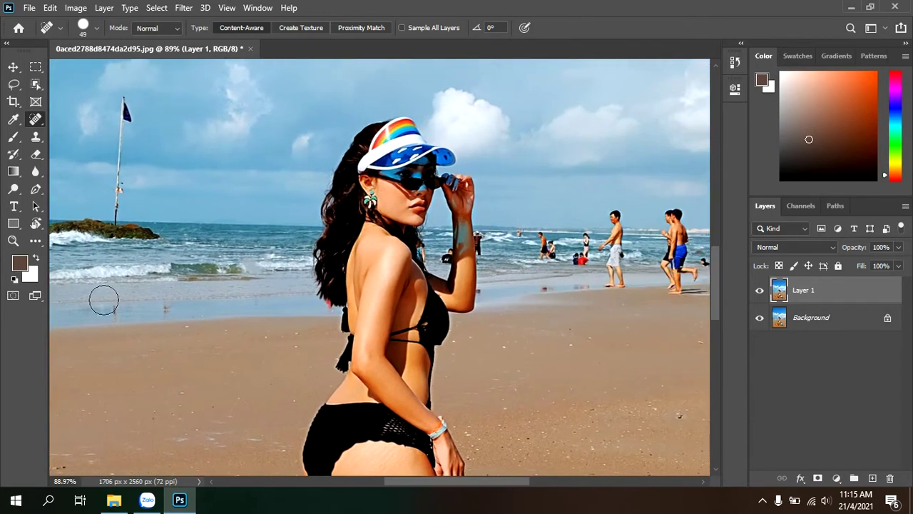
drag(691, 272, 485, 271)
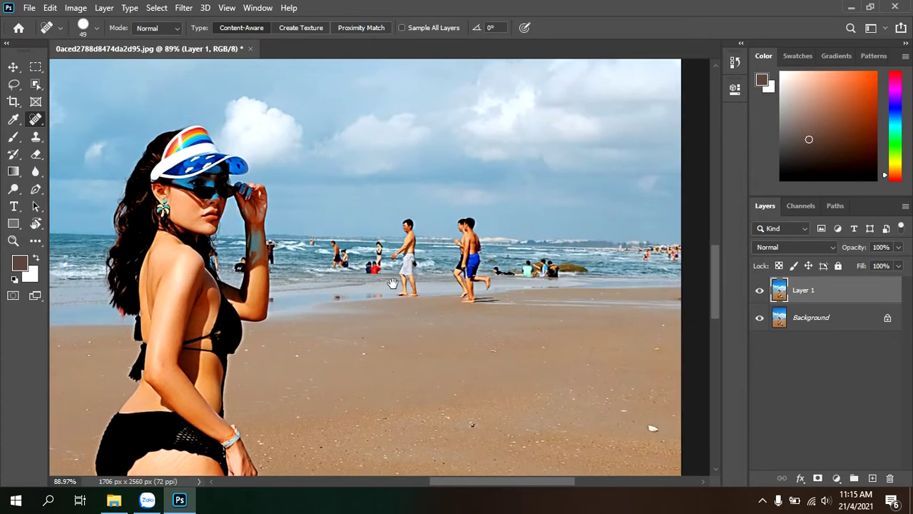
drag(406, 233, 462, 293)
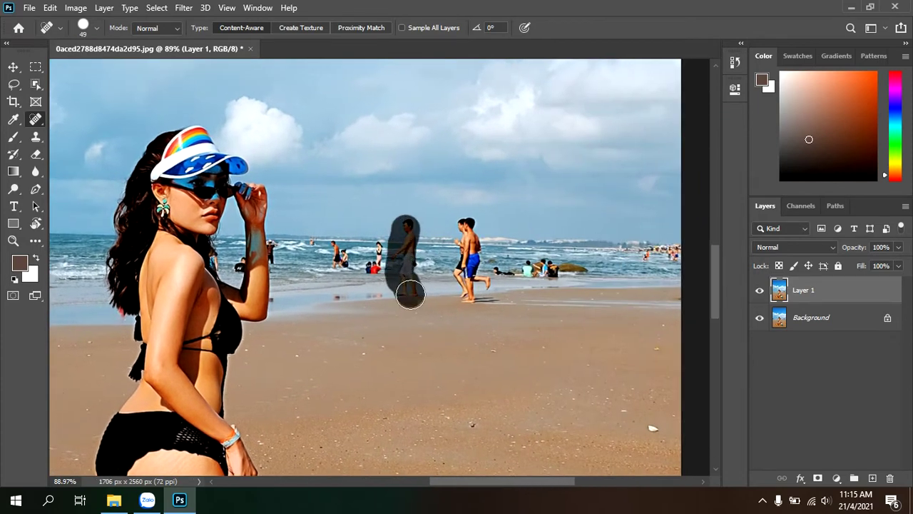
click(410, 292)
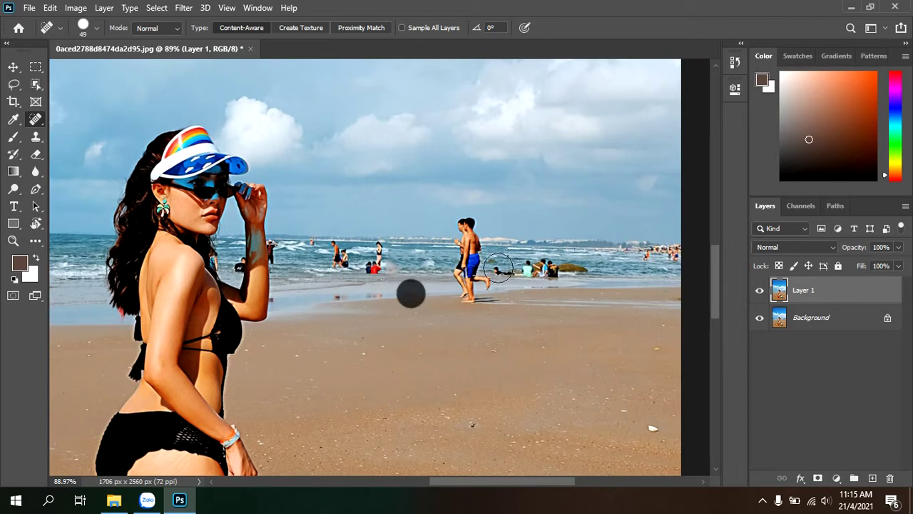
Remove the running pair and the right-hand shoreline group, redoing one stroke
drag(464, 223, 480, 282)
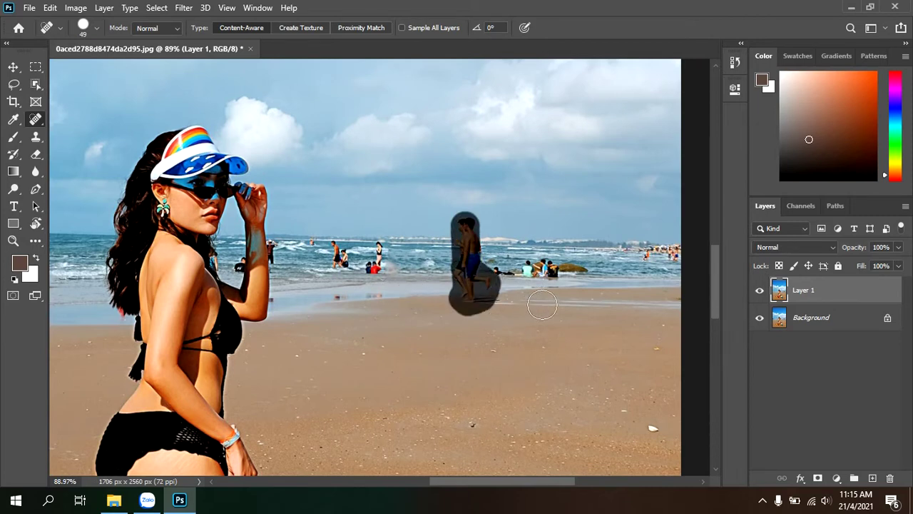
click(486, 258)
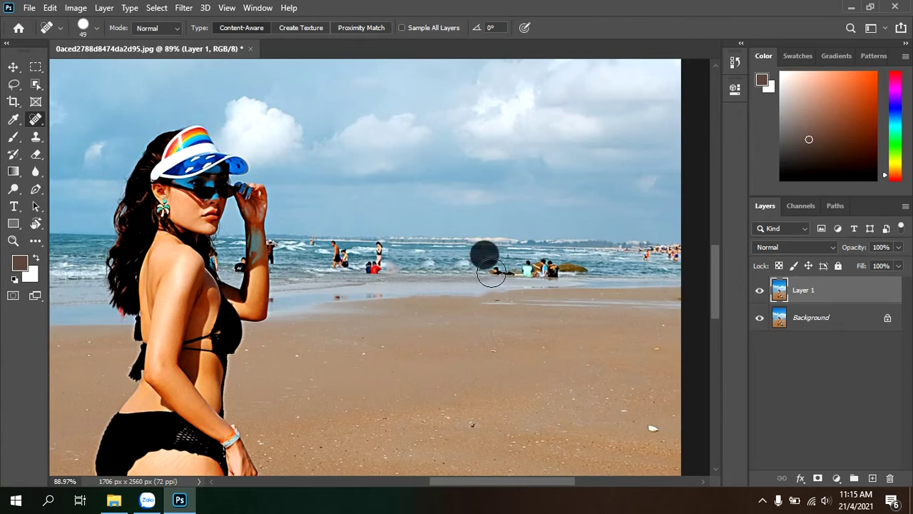
drag(492, 271, 578, 271)
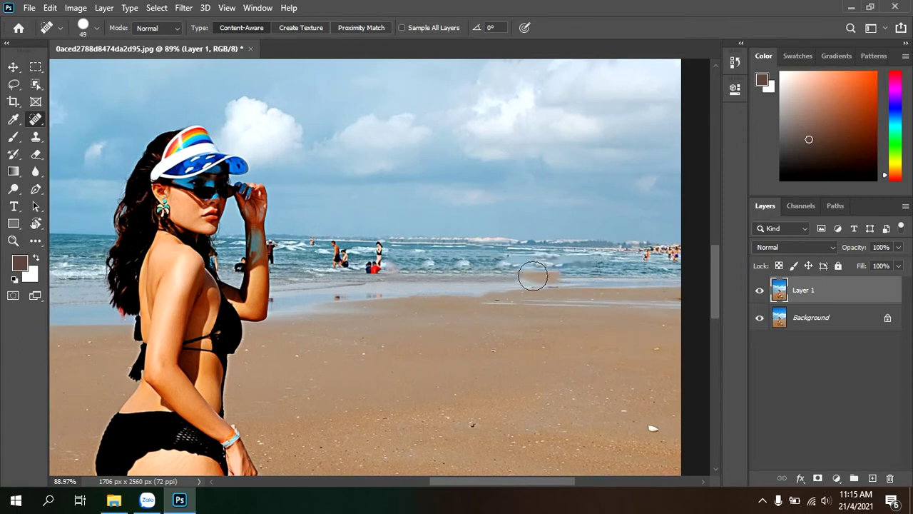
key(ctrl+z)
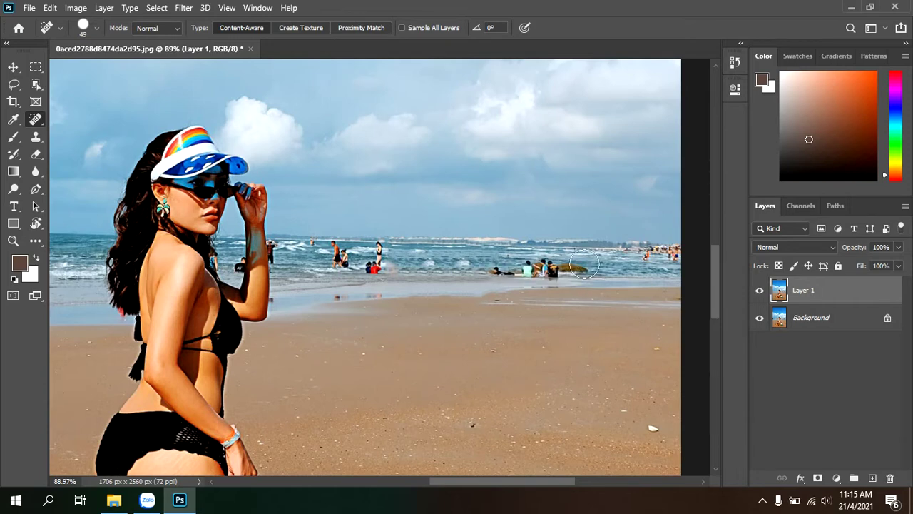
click(574, 266)
drag(575, 266, 482, 265)
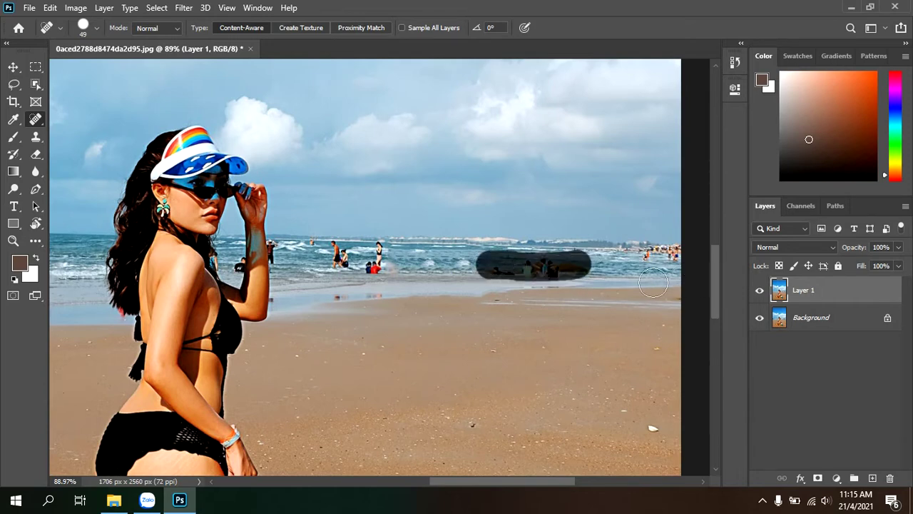
mouse_move(609, 271)
mouse_down()
mouse_move(457, 300)
mouse_move(523, 277)
mouse_move(496, 289)
mouse_up()
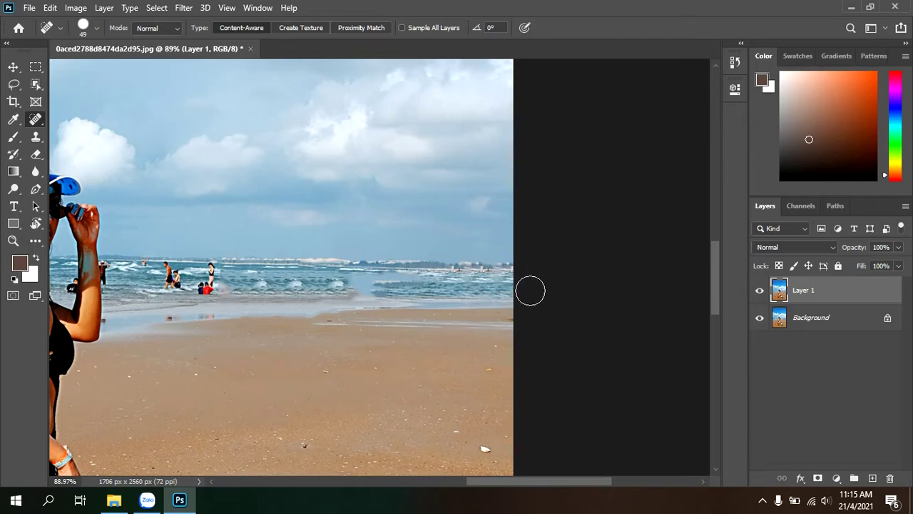
click(12, 67)
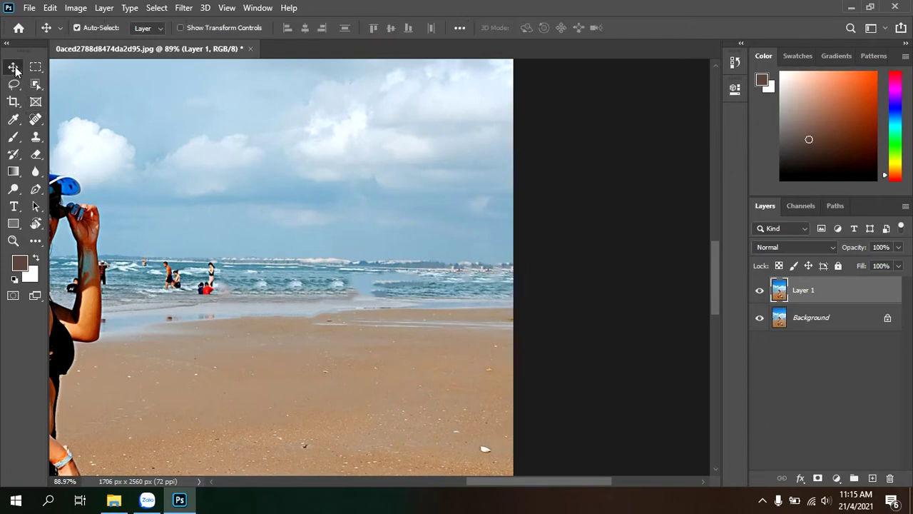
scroll(503, 285, up, 2)
scroll(503, 281, up, 2)
scroll(366, 266, up, 2)
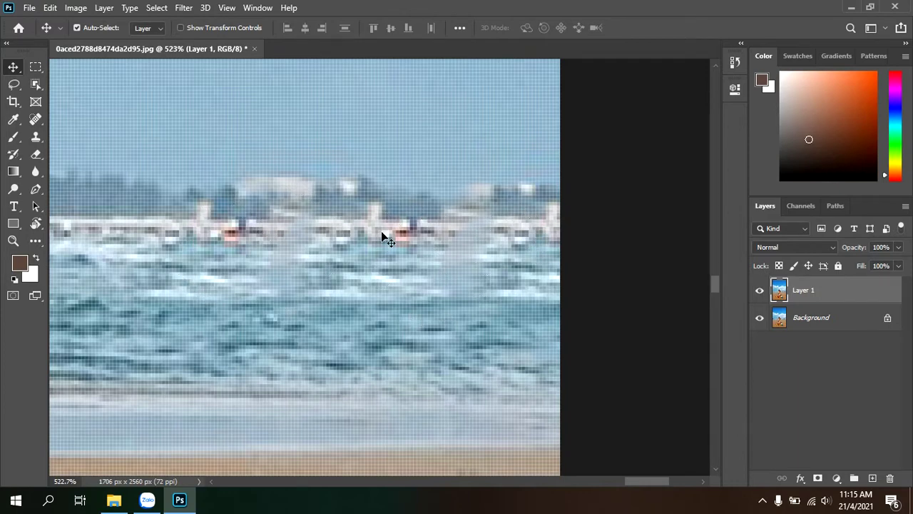
scroll(488, 225, down, 3)
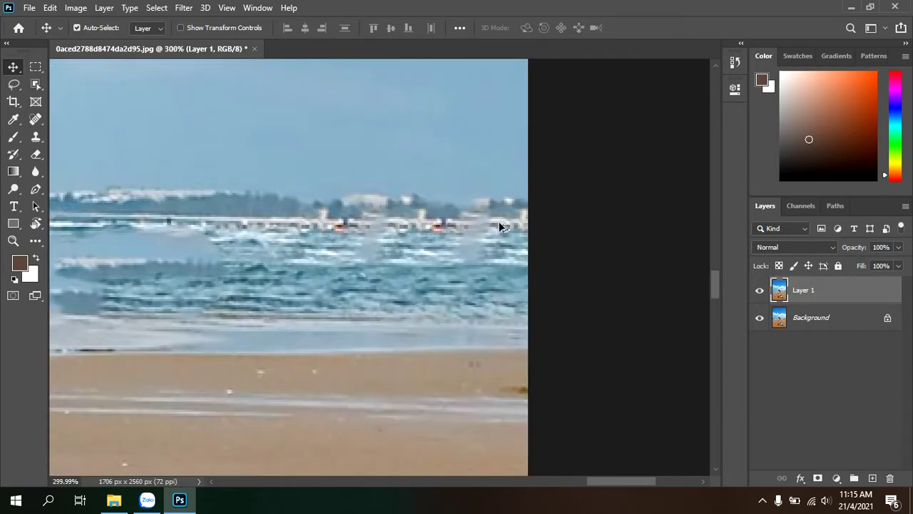
scroll(528, 236, down, 2)
scroll(549, 245, down, 2)
scroll(549, 245, down, 1)
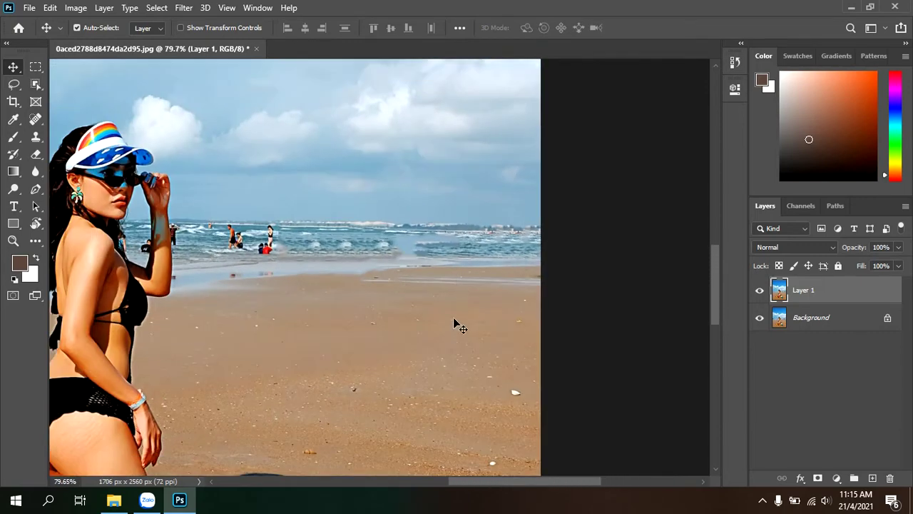
Heal the small red-clad swimmer with the Spot Healing Brush
click(34, 119)
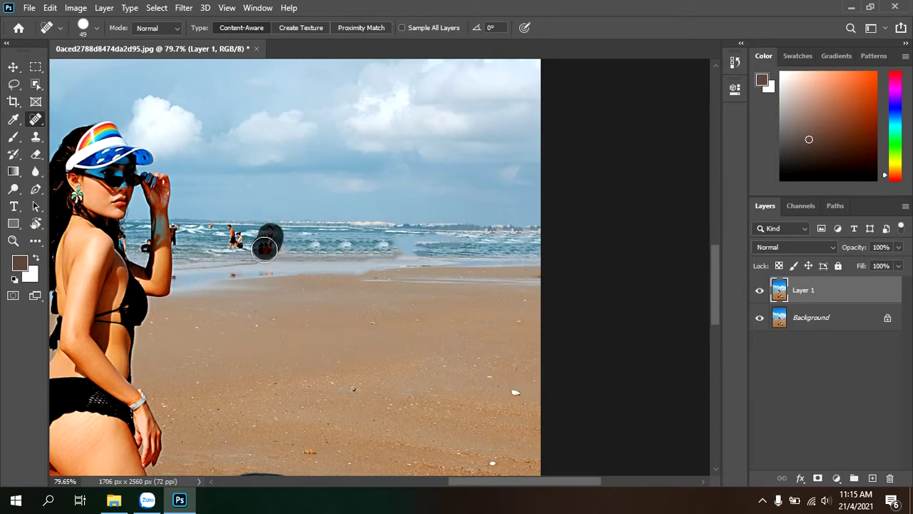
mouse_move(270, 237)
mouse_down()
mouse_move(238, 250)
mouse_move(451, 249)
mouse_up()
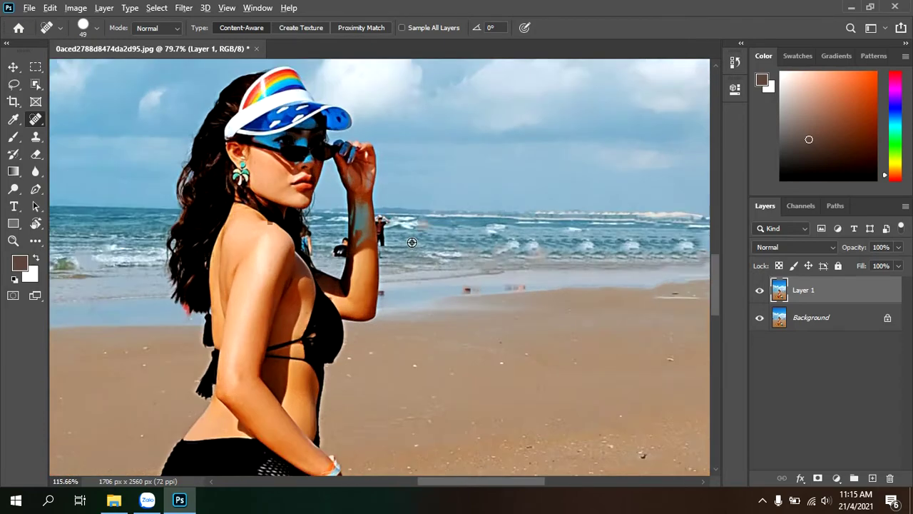
scroll(451, 264, up, 2)
scroll(422, 242, down, 4)
scroll(422, 243, down, 2)
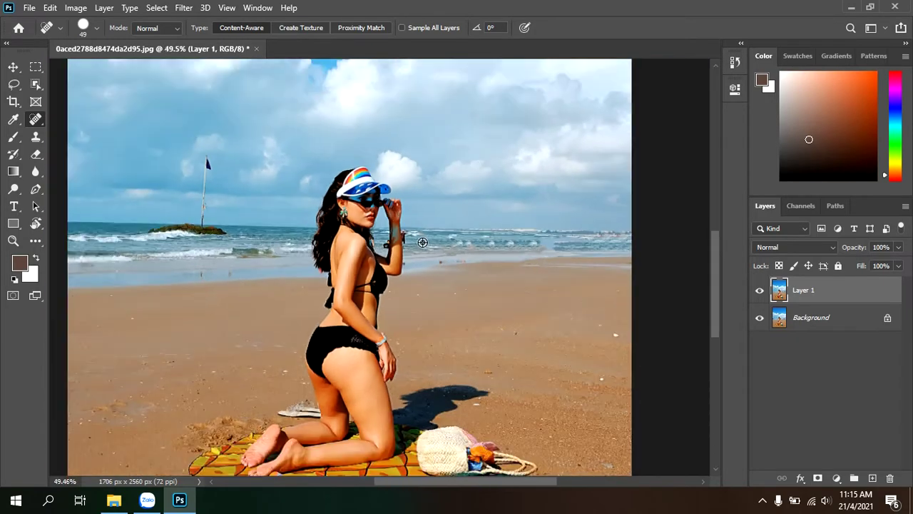
scroll(487, 263, up, 7)
scroll(561, 238, up, 7)
scroll(563, 238, up, 2)
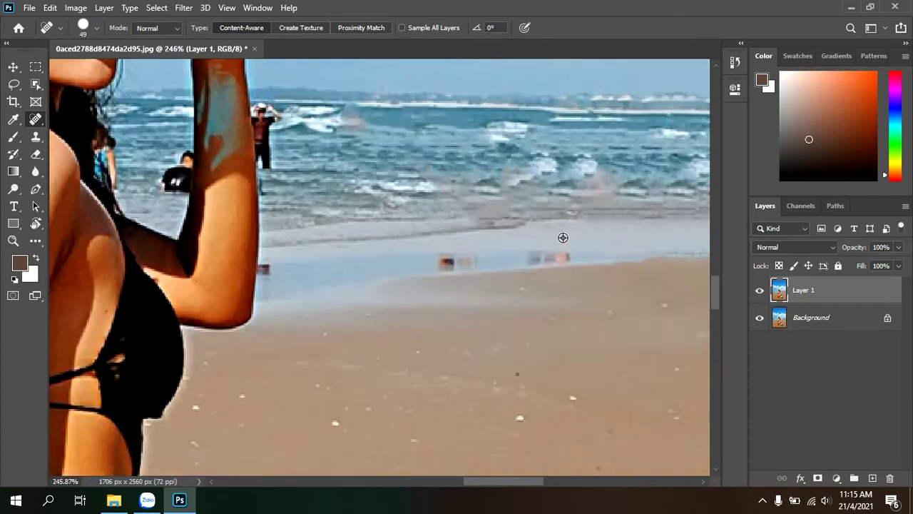
Shrink the healing brush to 17 px and heal the dark red mark beside the arm
right_click(563, 238)
drag(605, 261, 578, 267)
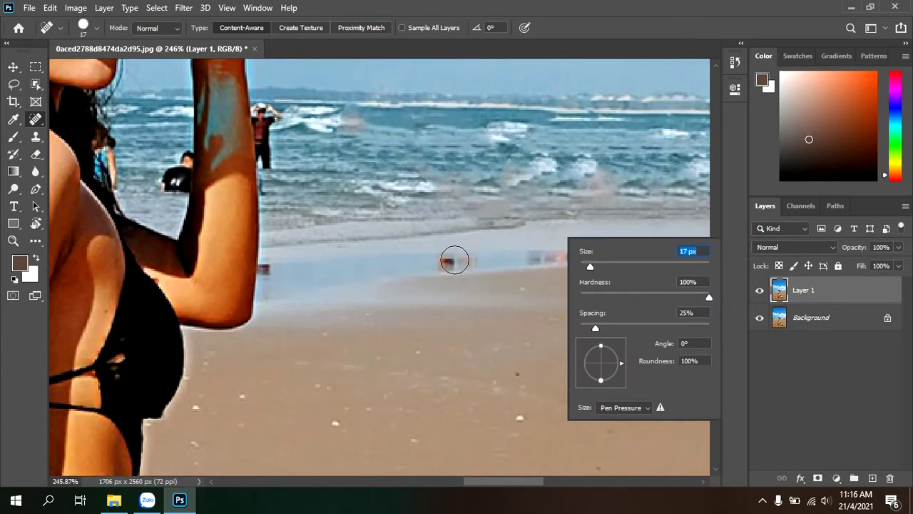
drag(436, 261, 613, 254)
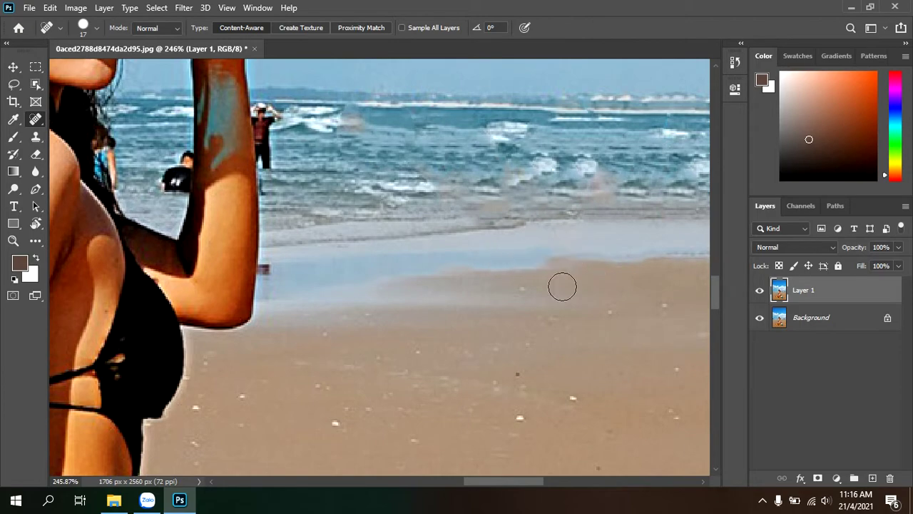
click(271, 269)
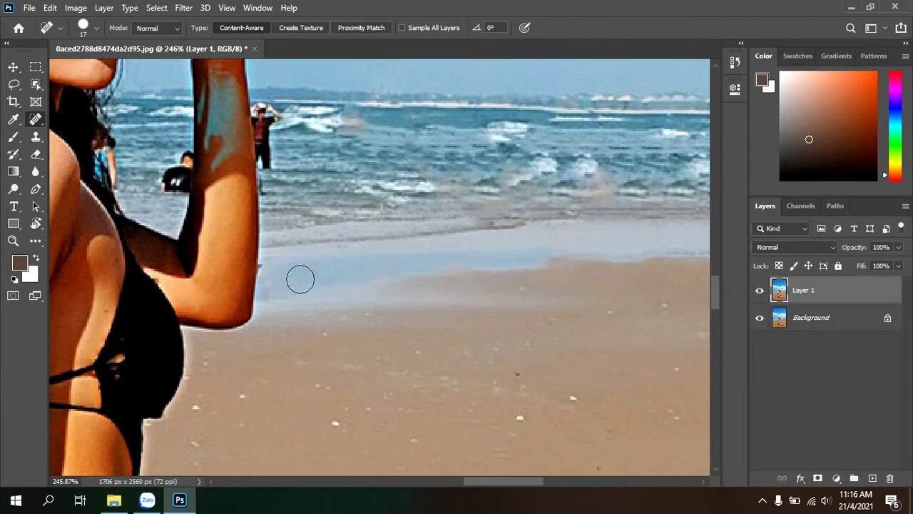
drag(277, 265, 271, 272)
Heal the small spots on the wet sand, including the bird, then zoom out
scroll(386, 249, down, 5)
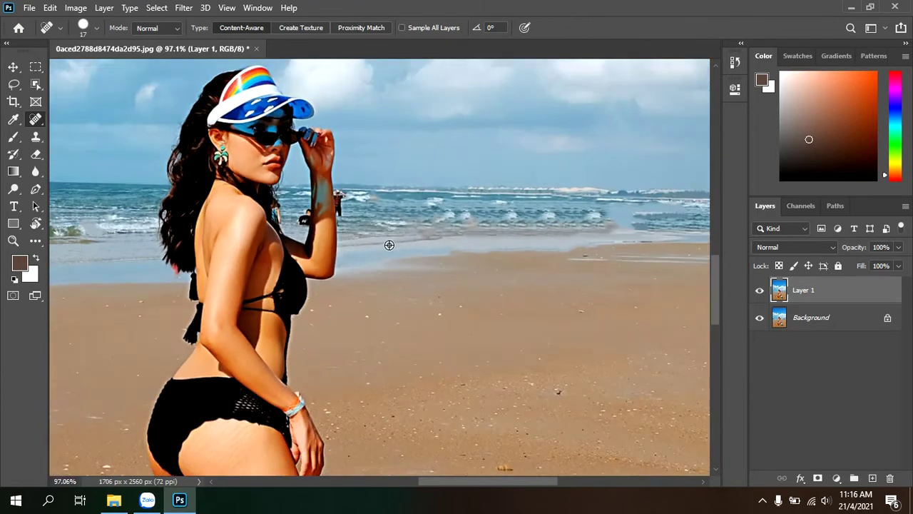
scroll(395, 247, up, 1)
scroll(547, 318, down, 2)
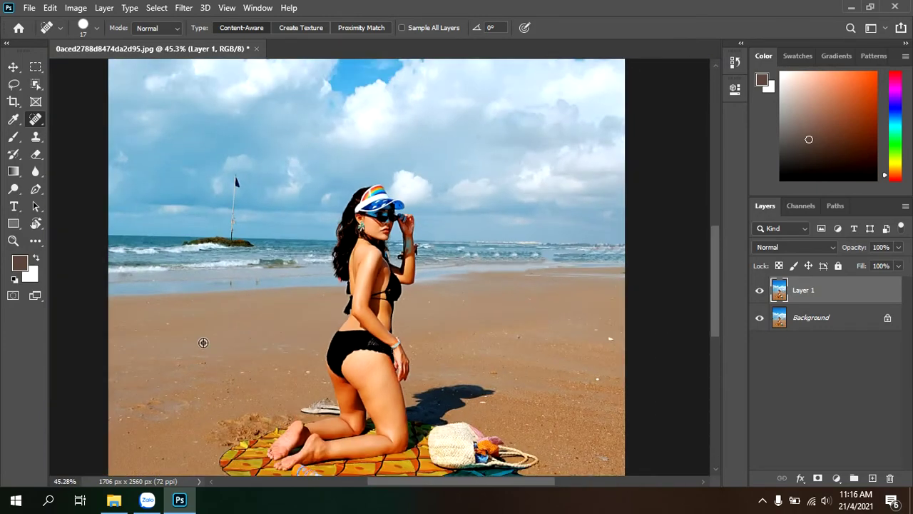
scroll(203, 343, up, 1)
scroll(249, 299, up, 6)
drag(167, 218, 167, 221)
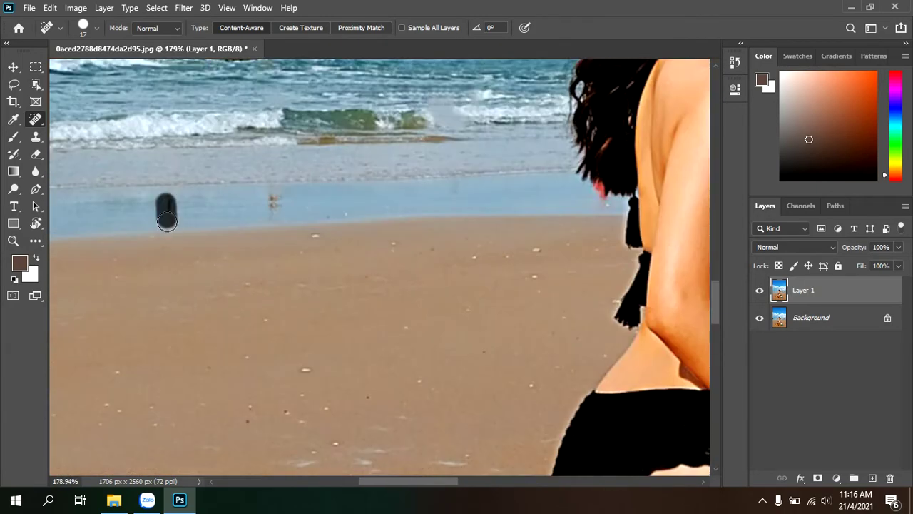
click(273, 202)
scroll(387, 212, down, 3)
scroll(391, 217, down, 2)
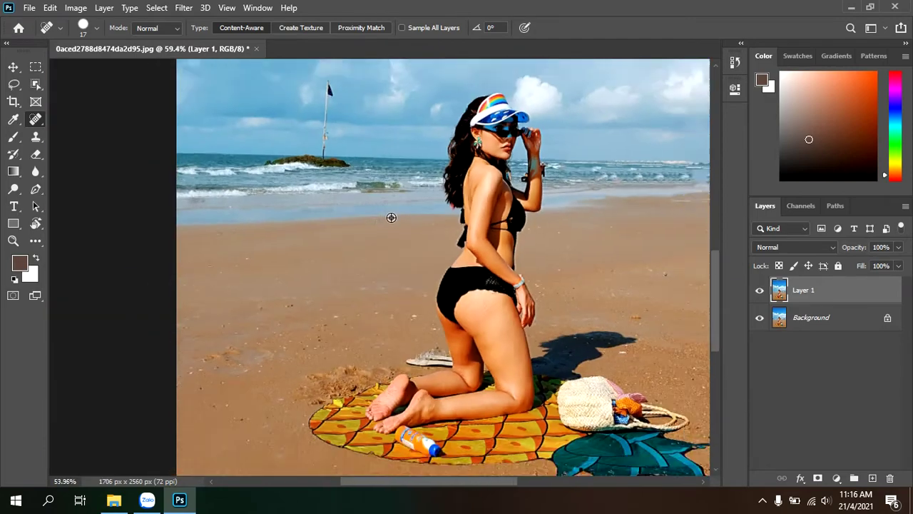
scroll(391, 218, down, 3)
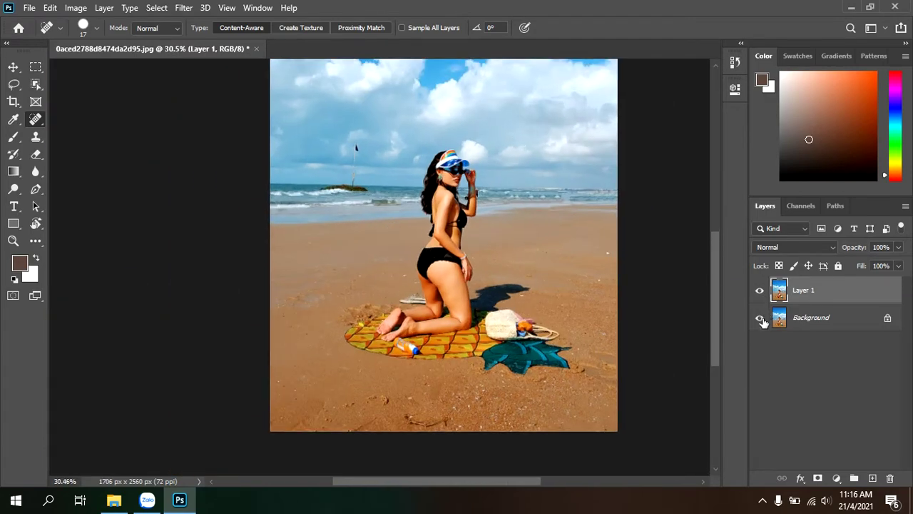
Toggle Layer 1's visibility to compare the retouch with the original, then zoom in
click(760, 290)
click(760, 290)
click(760, 291)
click(759, 291)
scroll(440, 149, up, 2)
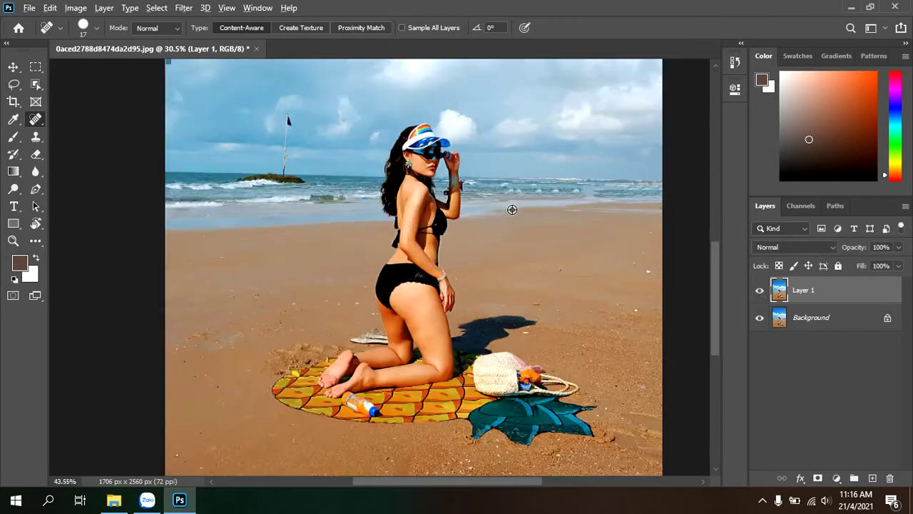
scroll(440, 149, up, 3)
scroll(414, 265, up, 2)
scroll(464, 165, up, 1)
scroll(464, 165, down, 2)
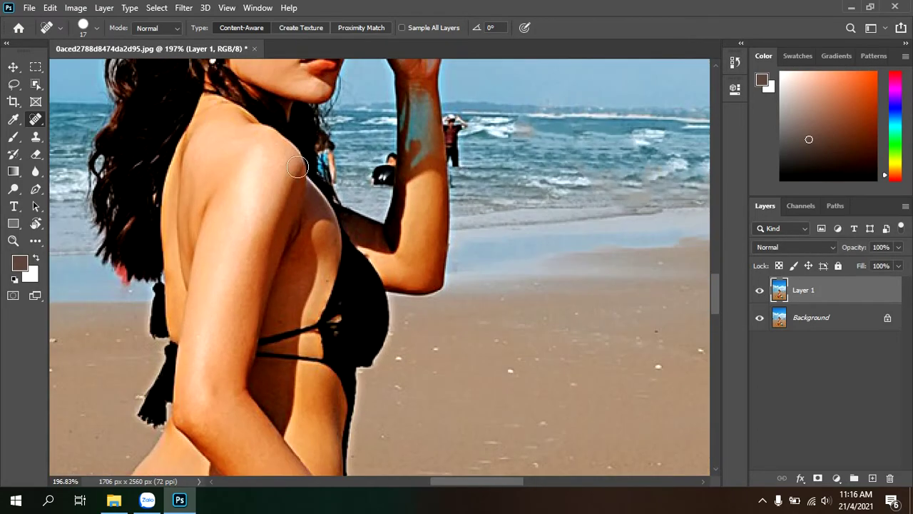
scroll(461, 141, down, 1)
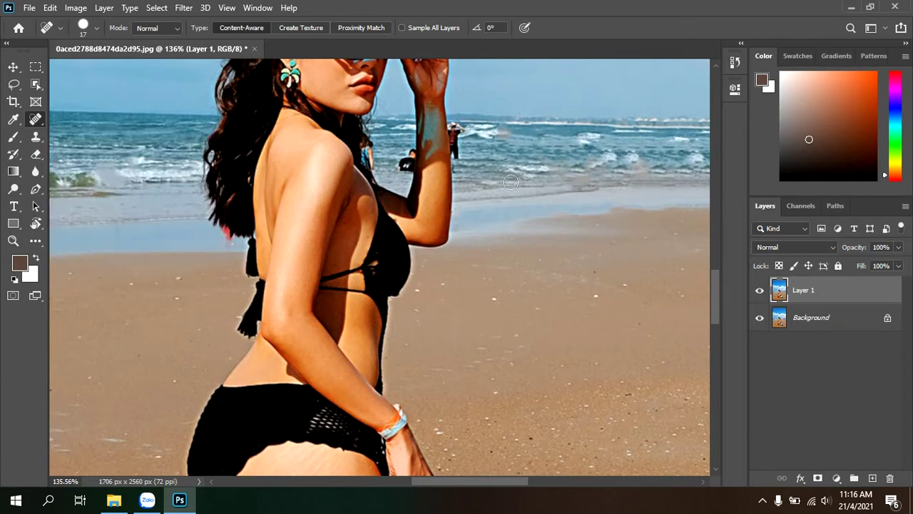
Try healing the man behind the raised arm, undo it, and pick the Pen tool
drag(452, 123, 461, 106)
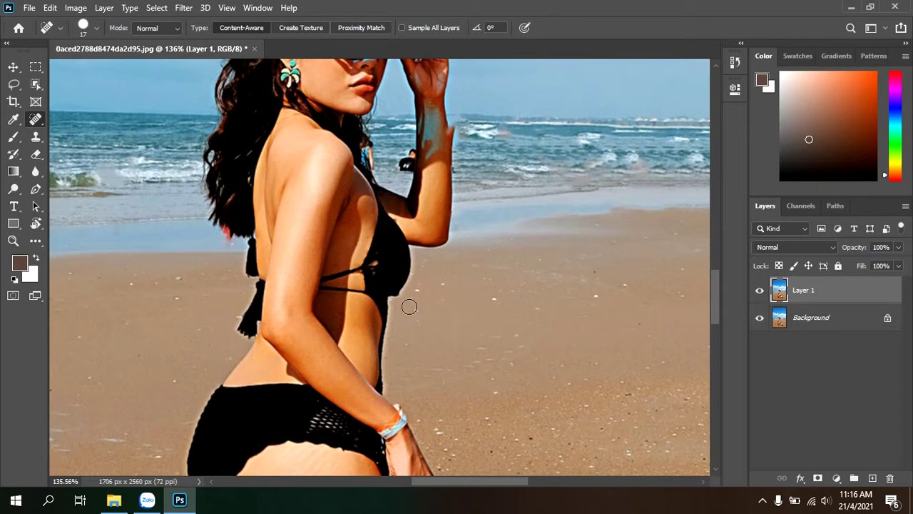
key(ctrl+z)
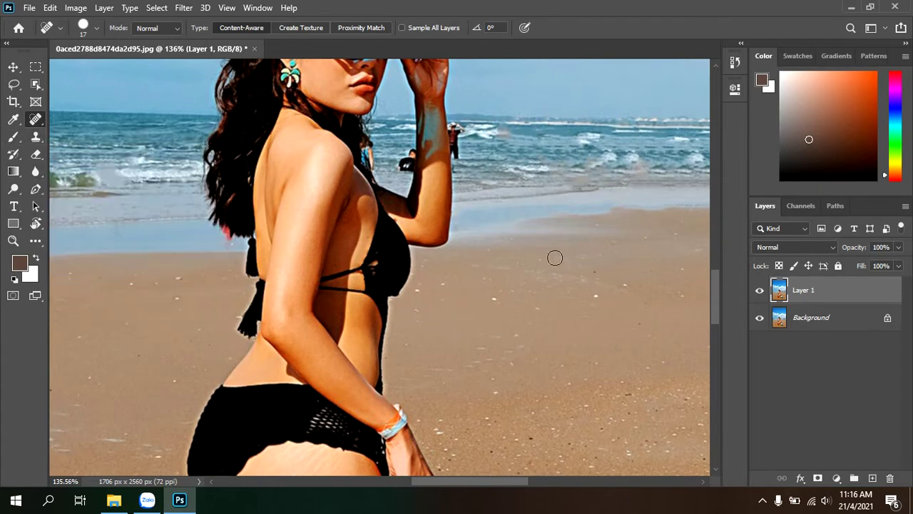
key(p)
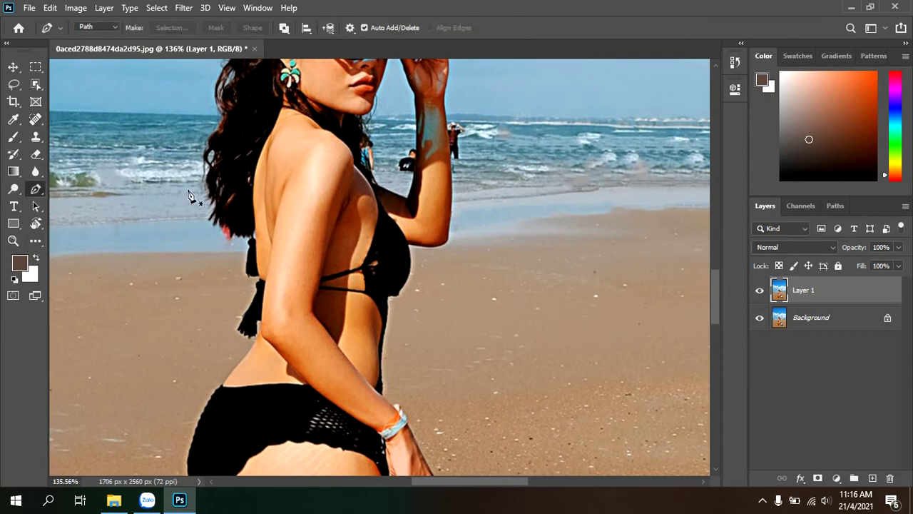
Trace a closed Pen path along the arm edge around the man in the sea and load it as a selection
scroll(492, 132, up, 2)
scroll(480, 129, up, 1)
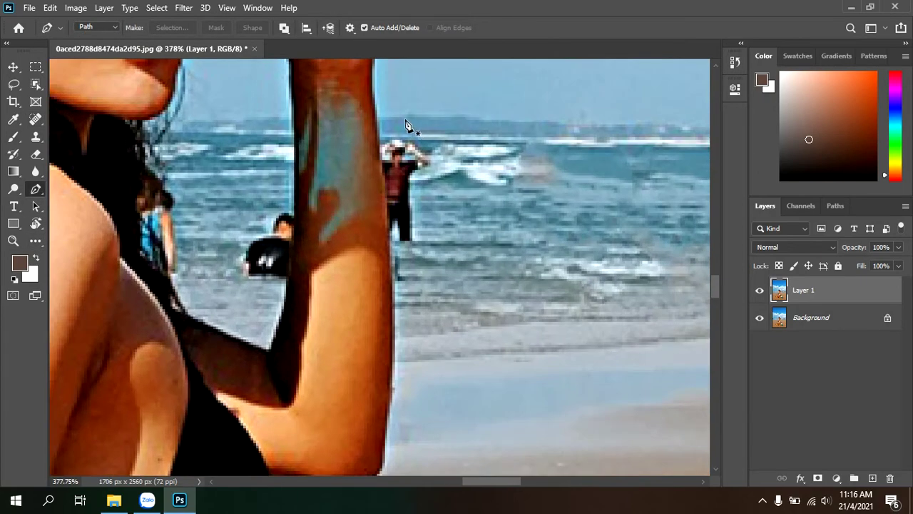
click(376, 120)
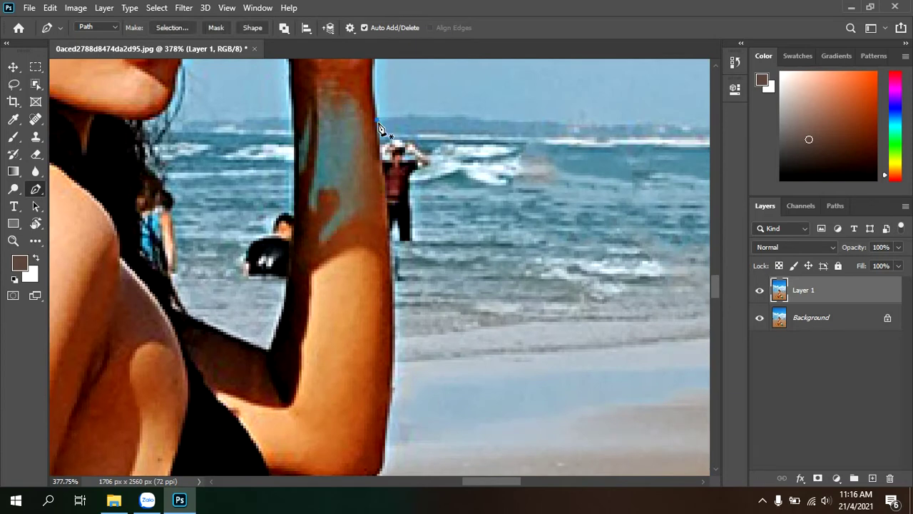
click(383, 176)
click(386, 201)
click(431, 251)
drag(446, 157, 441, 138)
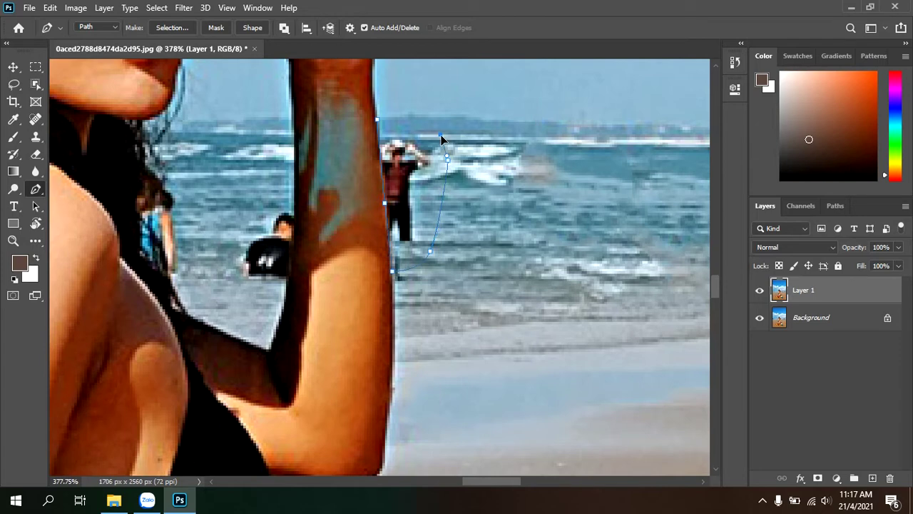
click(380, 123)
key(ctrl+Return)
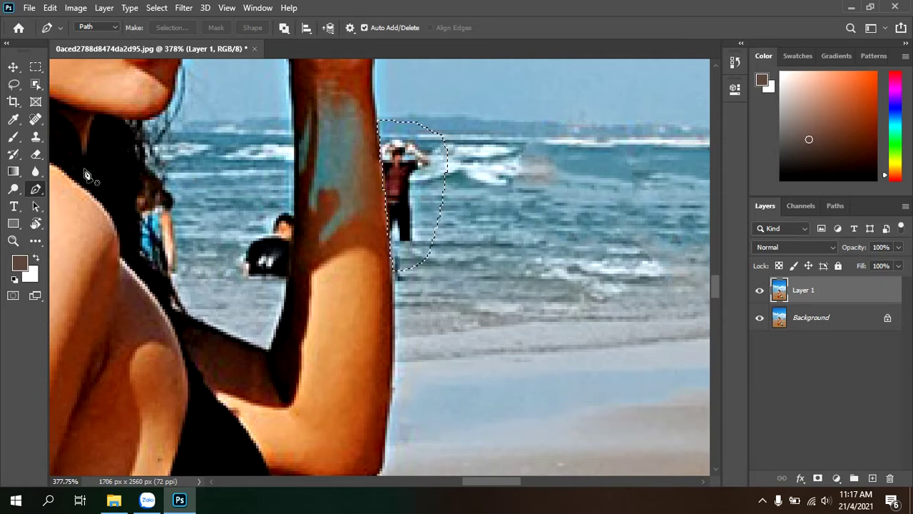
Clone Stamp nearby water over the man's legs, body and head inside the selection
click(36, 137)
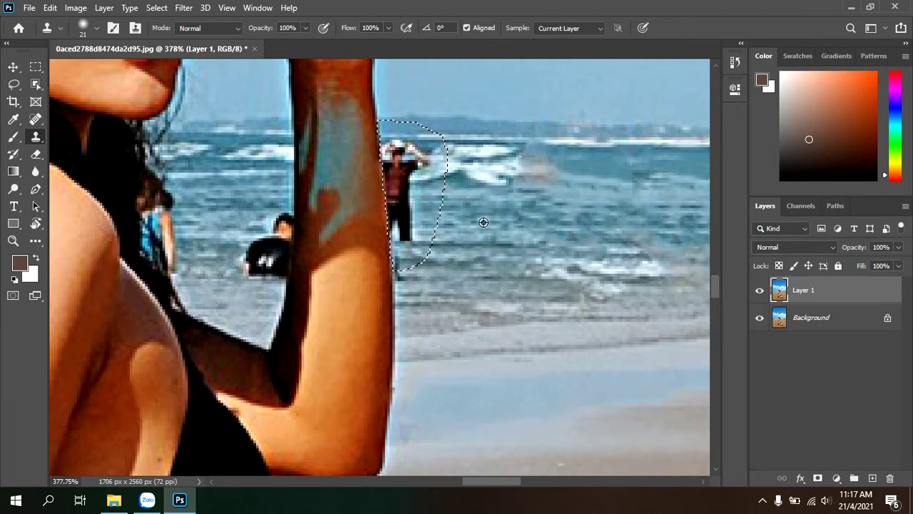
alt+click(483, 222)
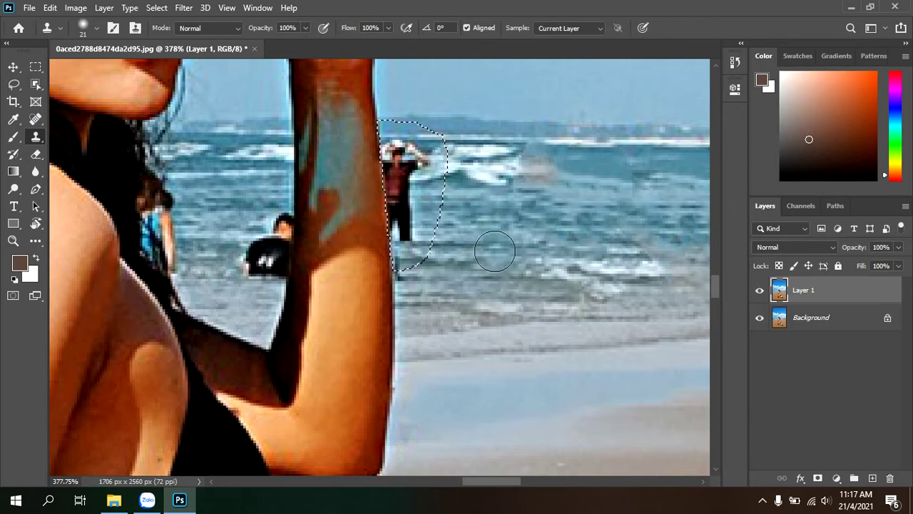
mouse_move(406, 207)
mouse_down()
mouse_move(410, 228)
mouse_move(404, 222)
mouse_up()
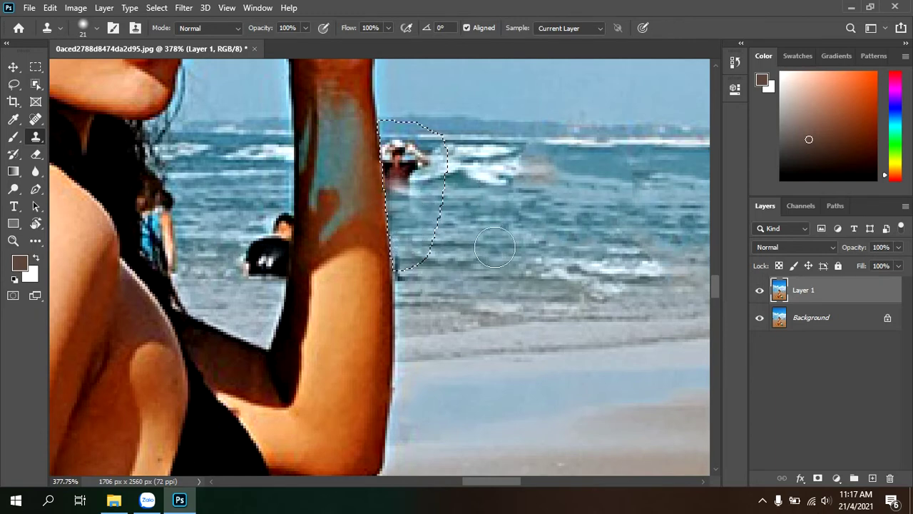
alt+click(500, 239)
drag(393, 210, 403, 189)
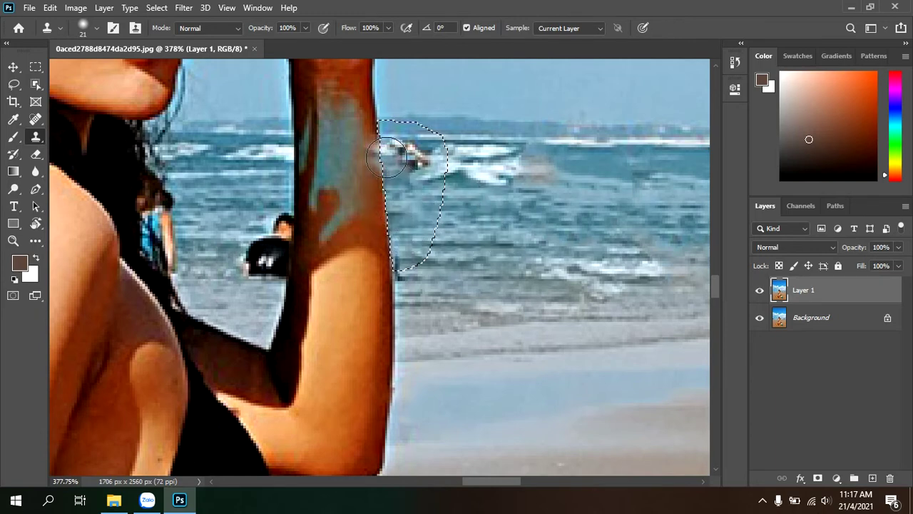
alt+click(527, 229)
drag(428, 151, 389, 140)
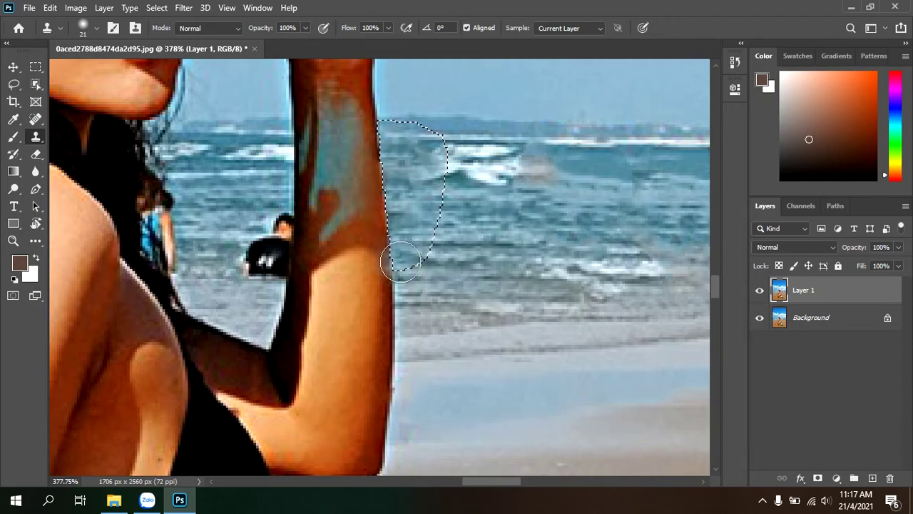
scroll(533, 243, down, 1)
scroll(533, 243, down, 1)
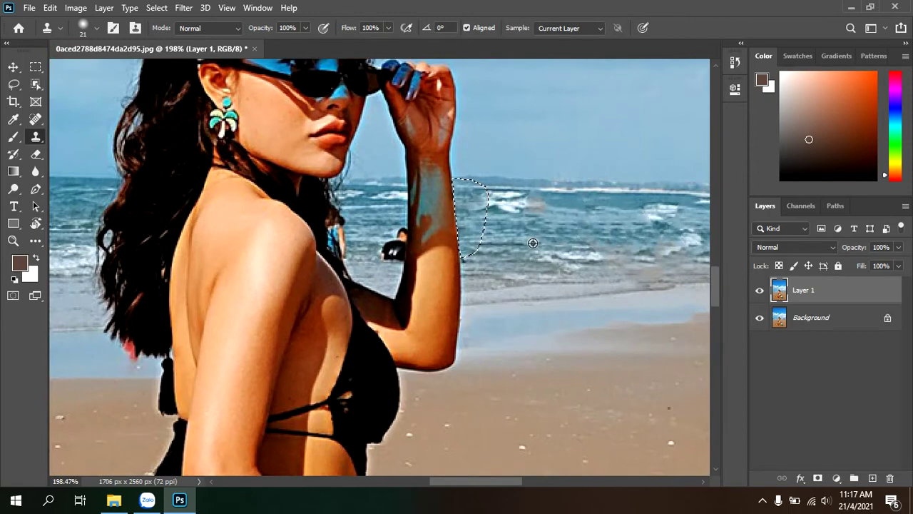
Deselect the cloned area with the Rectangular Marquee and zoom around to inspect it
click(34, 71)
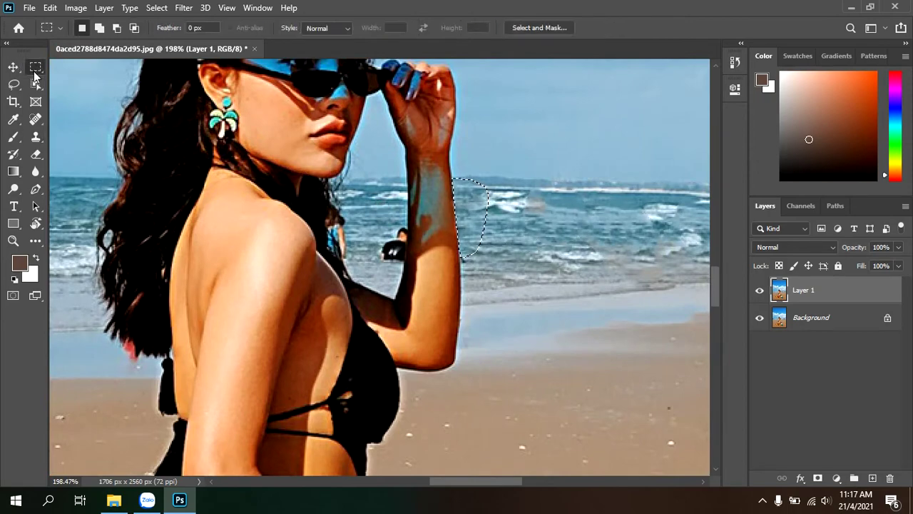
click(561, 227)
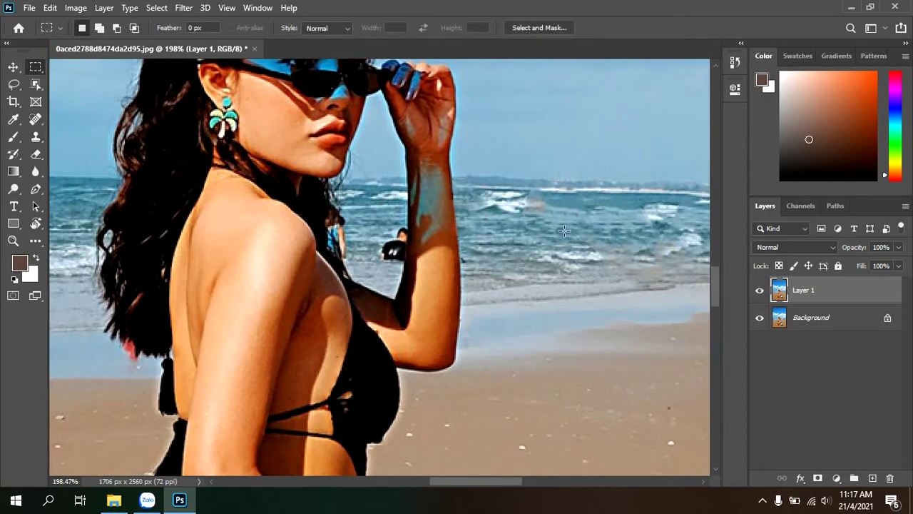
scroll(565, 230, down, 2)
scroll(558, 226, down, 1)
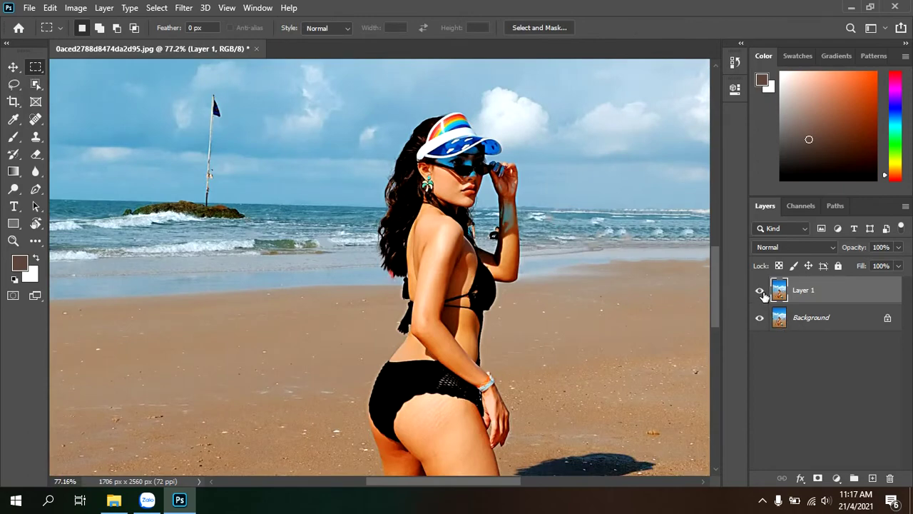
scroll(563, 247, up, 1)
scroll(542, 223, up, 1)
scroll(481, 212, up, 1)
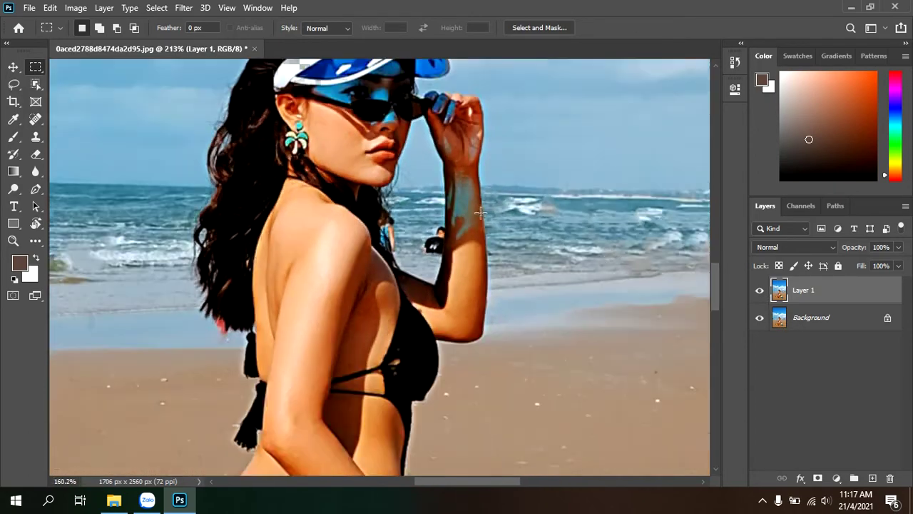
scroll(480, 212, down, 1)
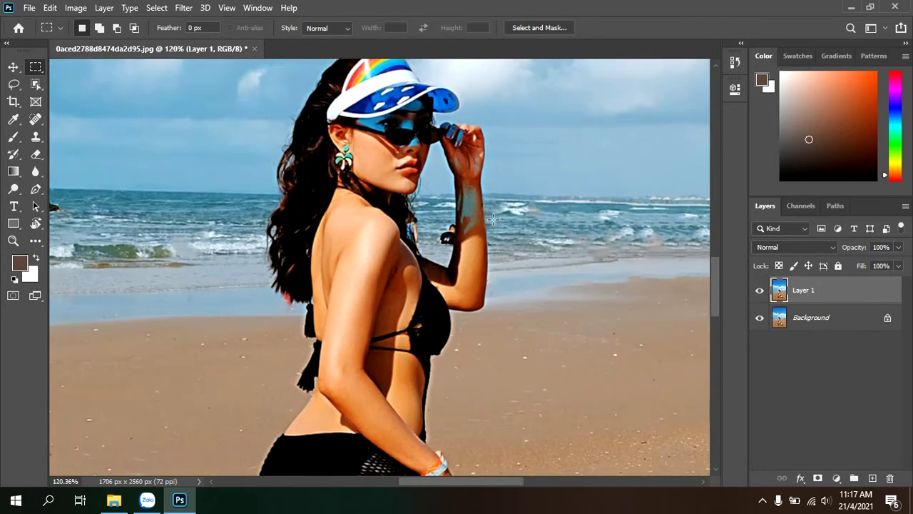
Toggle Layer 1's visibility to compare the cloned sea with the original
click(760, 291)
click(760, 291)
click(760, 291)
scroll(432, 264, up, 4)
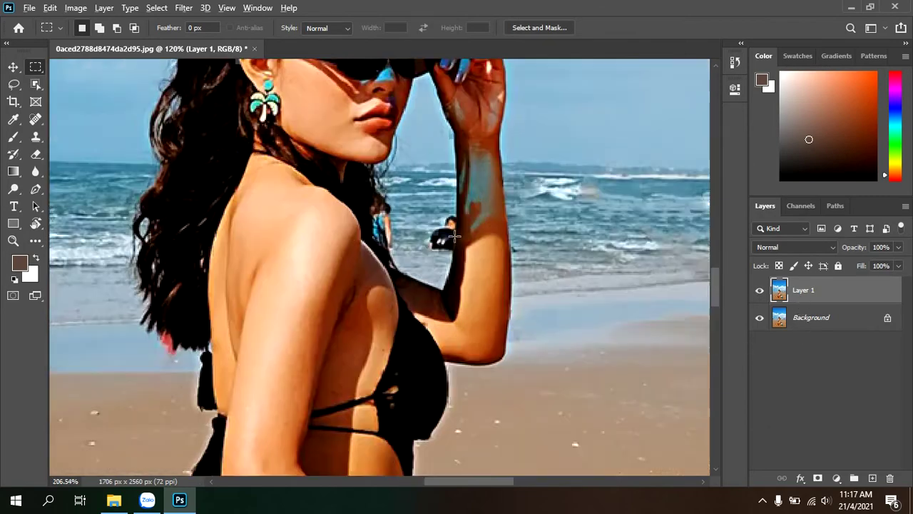
scroll(446, 236, up, 5)
scroll(451, 229, up, 4)
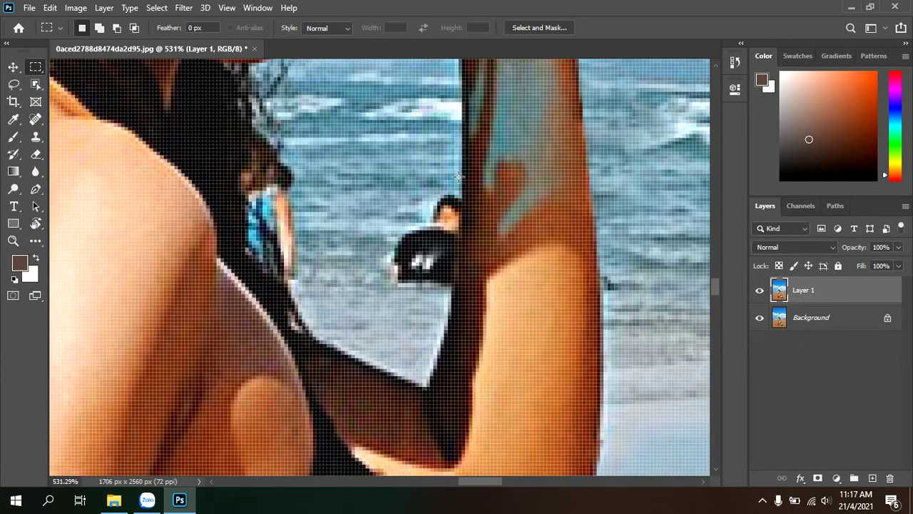
Pen-trace a closed path along the arm edge around the dark-capped swimmer and convert it to a selection
key(p)
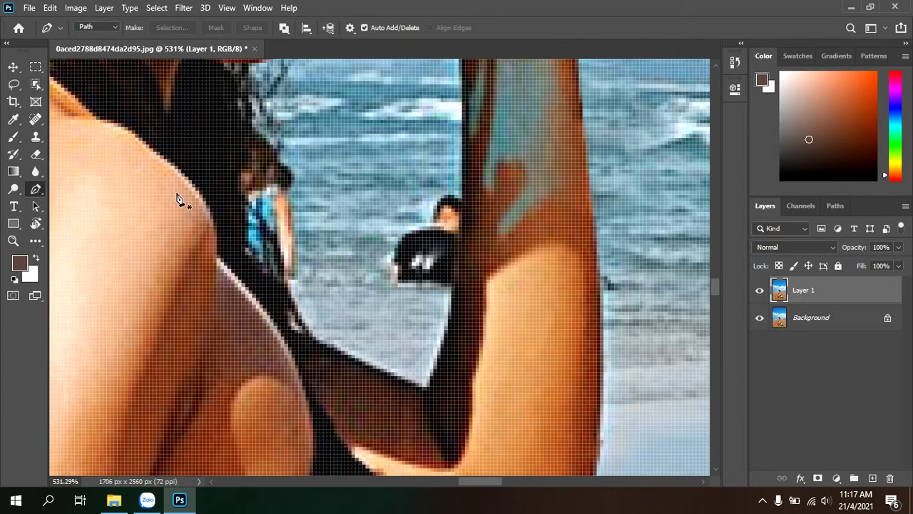
click(462, 160)
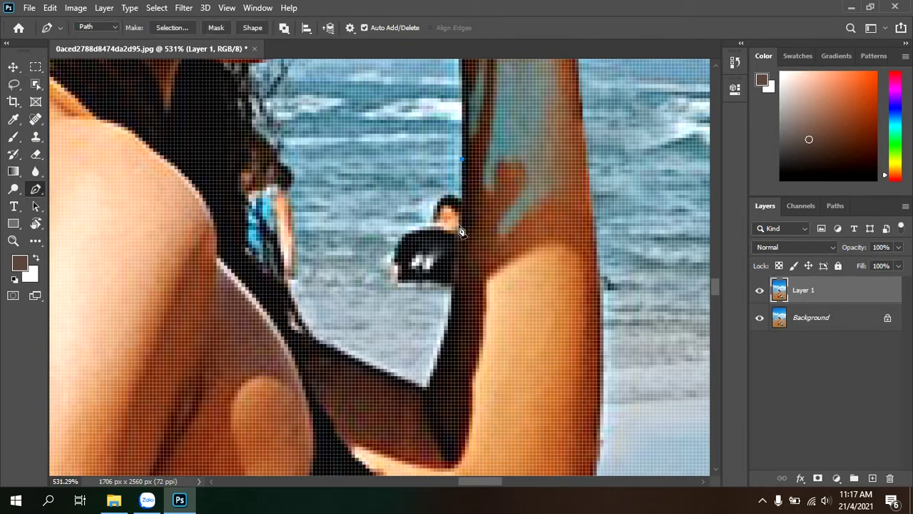
click(457, 233)
click(455, 287)
click(451, 305)
click(393, 315)
click(361, 273)
click(373, 226)
click(397, 193)
click(412, 182)
click(463, 159)
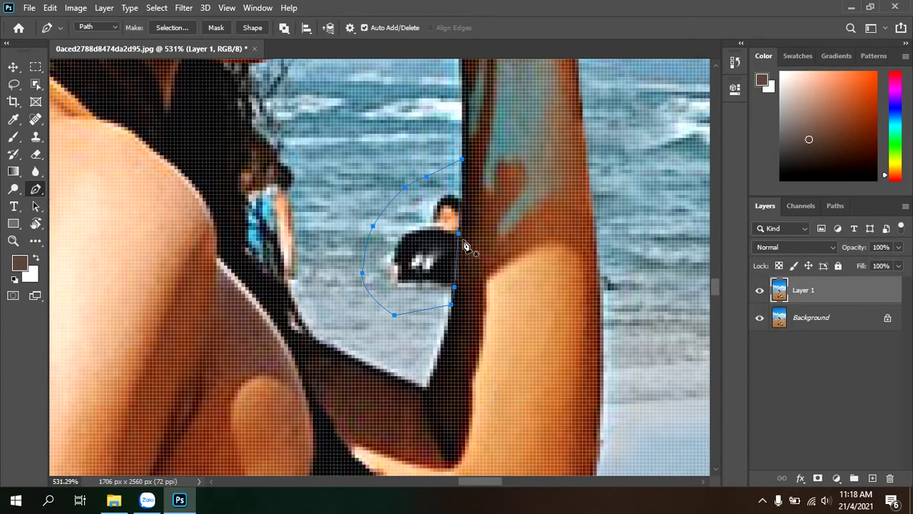
key(ctrl+Return)
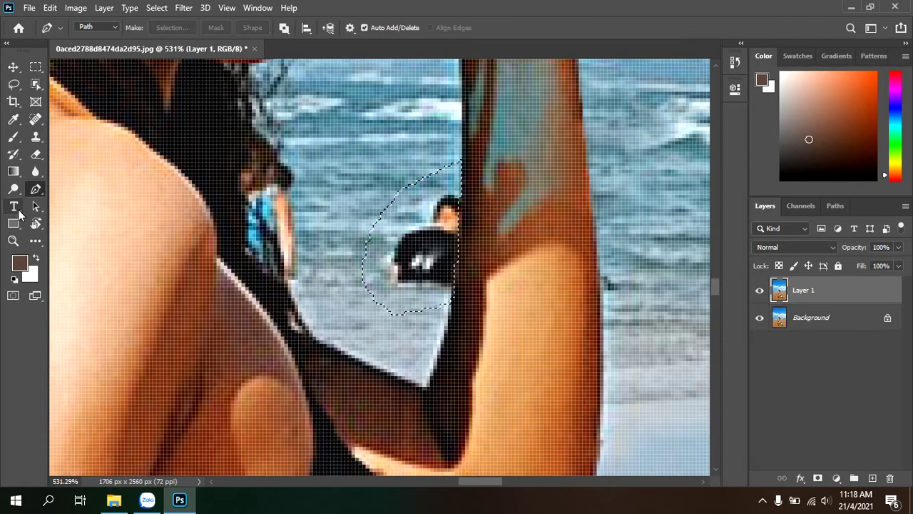
Set the Clone Stamp brush to 12 px and clone clean water over the swimmer and skin streak
click(37, 138)
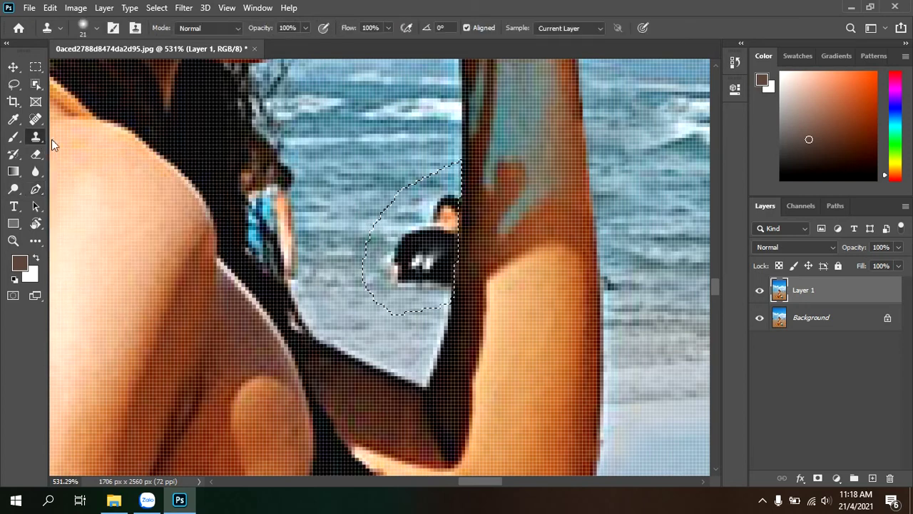
right_click(366, 160)
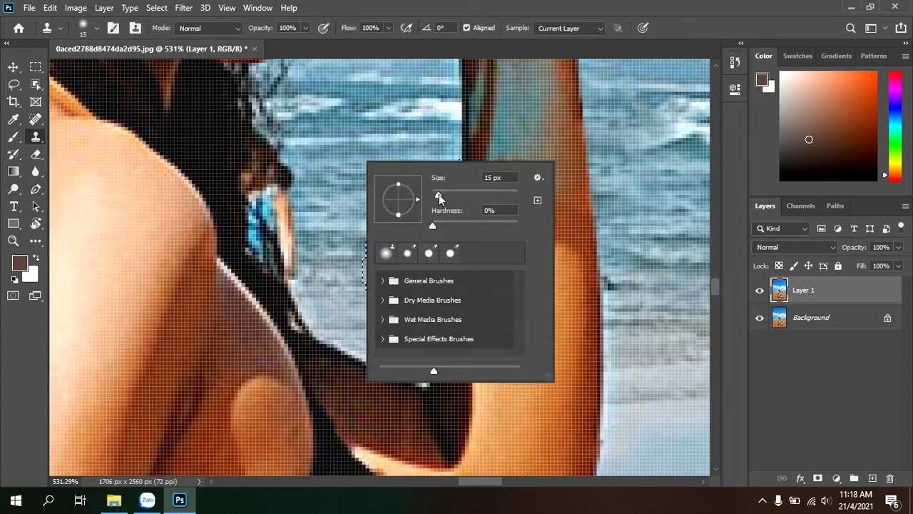
drag(439, 197, 436, 196)
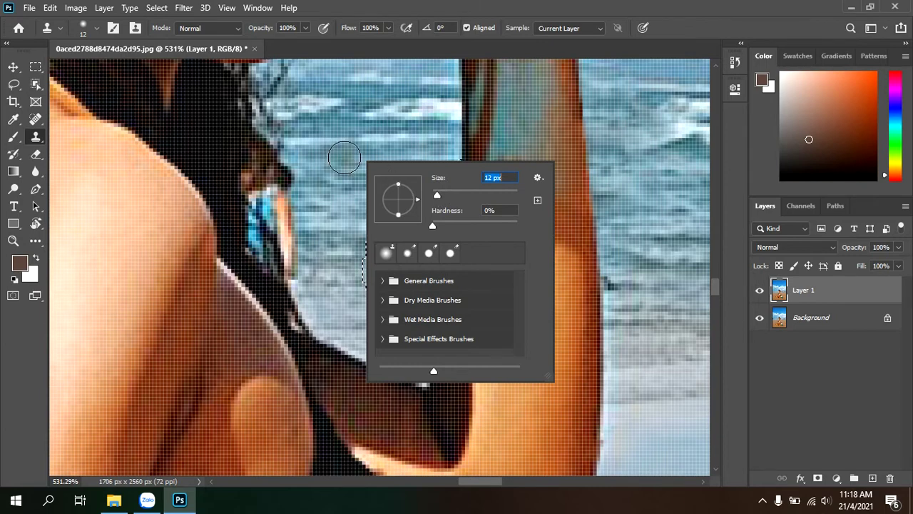
click(344, 157)
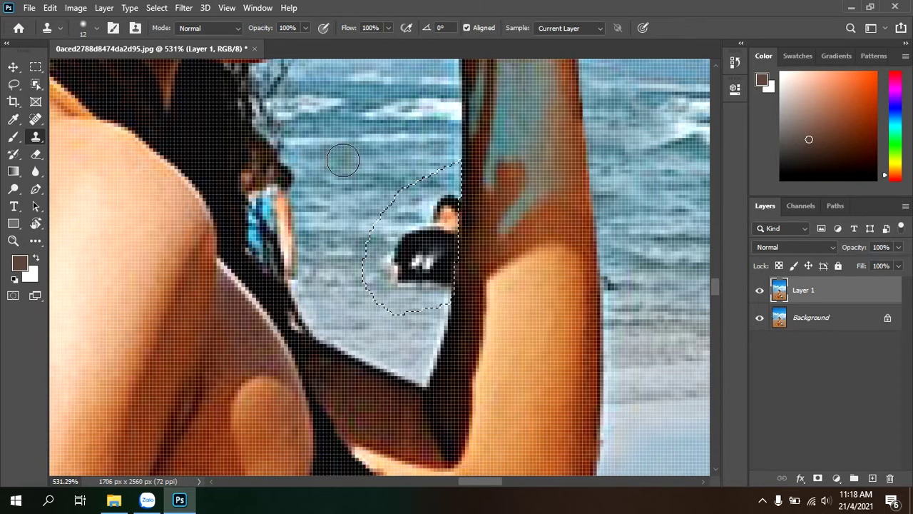
alt+click(343, 161)
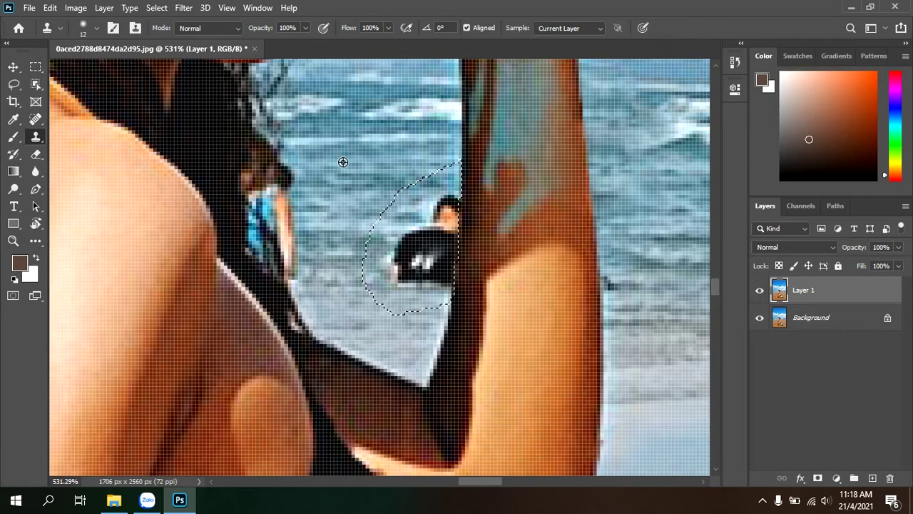
mouse_move(431, 218)
mouse_down()
mouse_move(391, 249)
mouse_move(386, 279)
mouse_up()
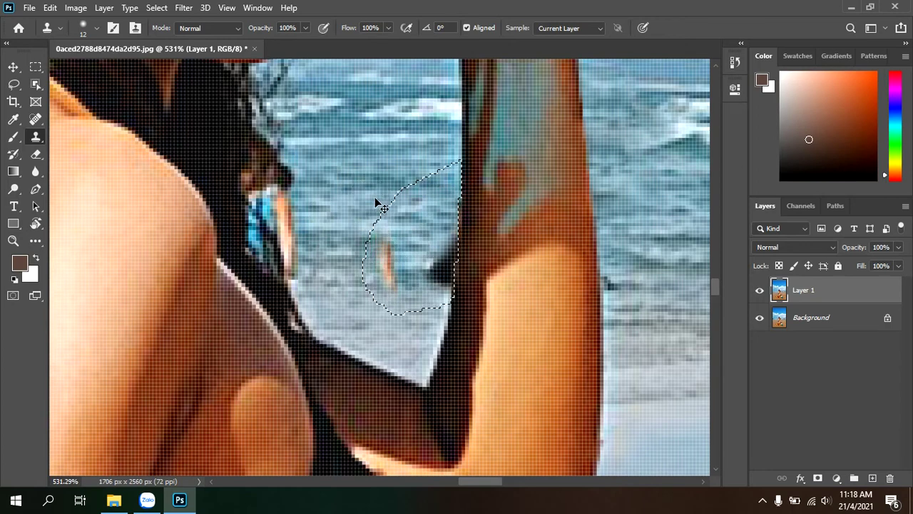
mouse_move(414, 239)
mouse_down()
mouse_move(397, 274)
mouse_move(443, 278)
mouse_up()
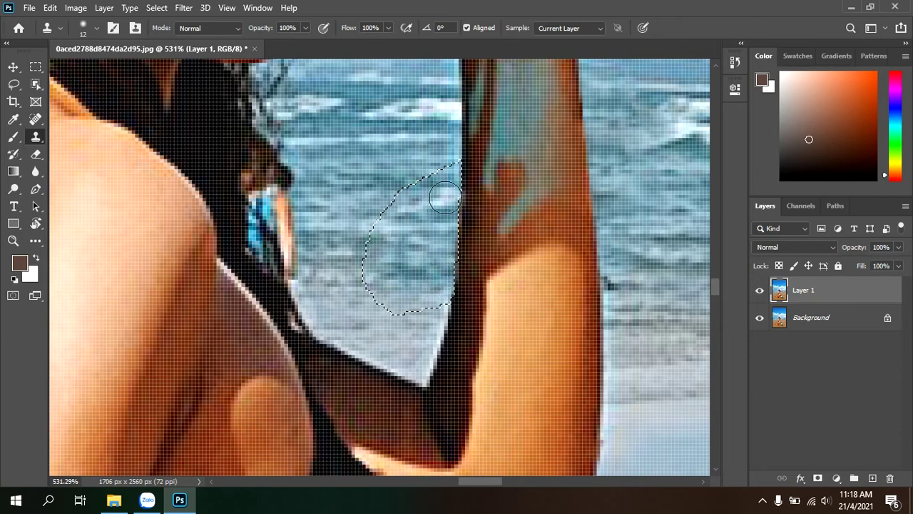
drag(443, 278, 428, 265)
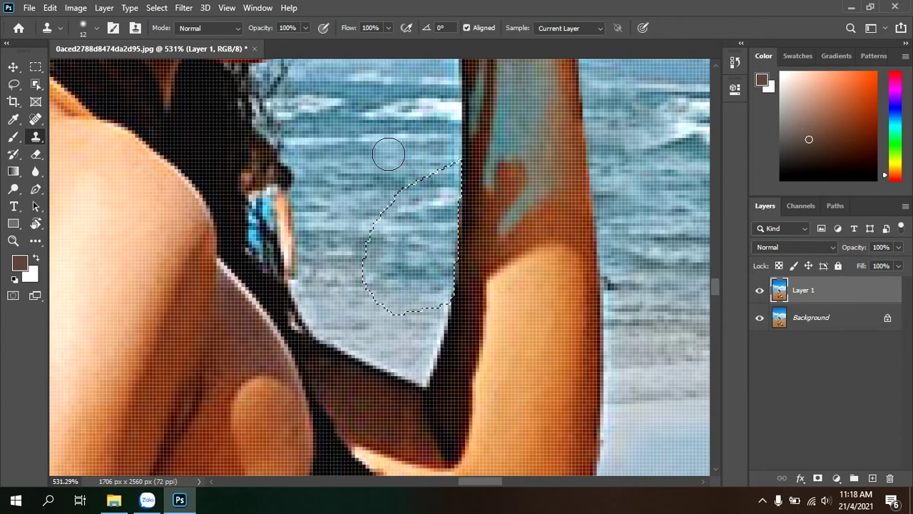
Clear the selection around the patched water using the Rectangular Marquee
click(38, 67)
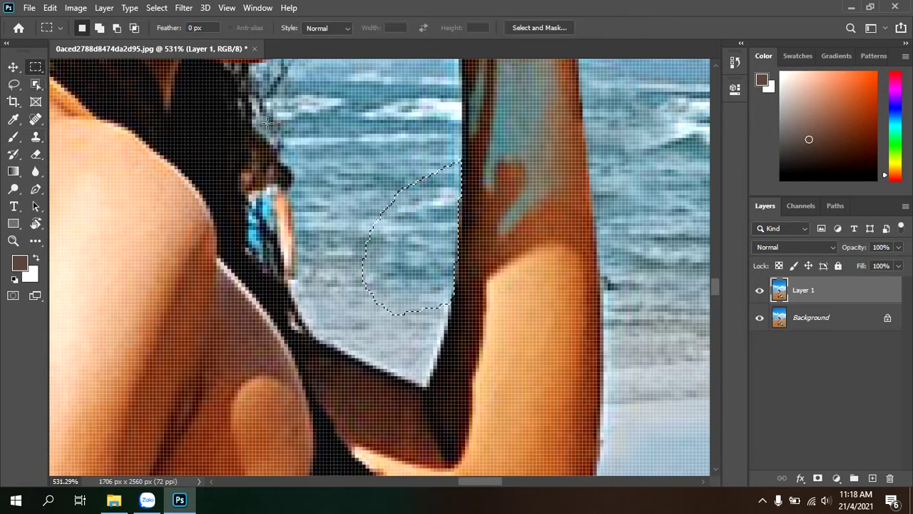
click(413, 148)
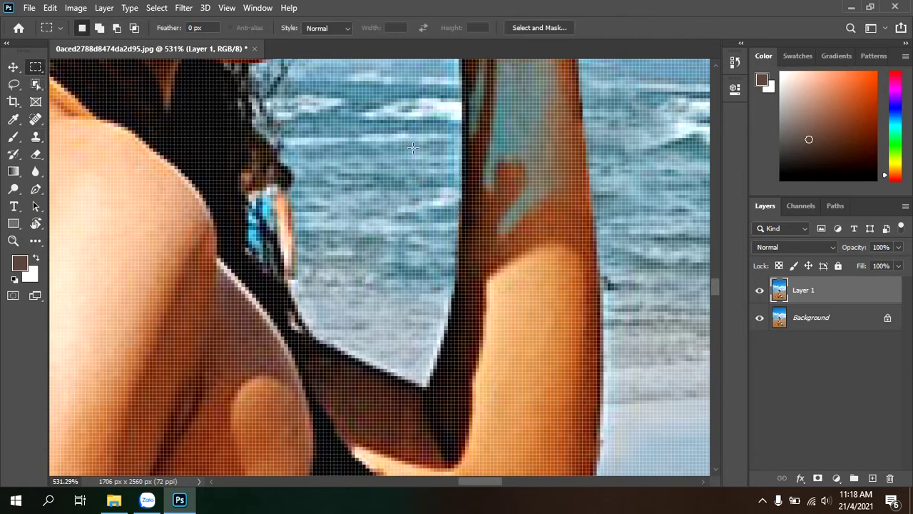
scroll(473, 241, down, 5)
scroll(474, 241, up, 3)
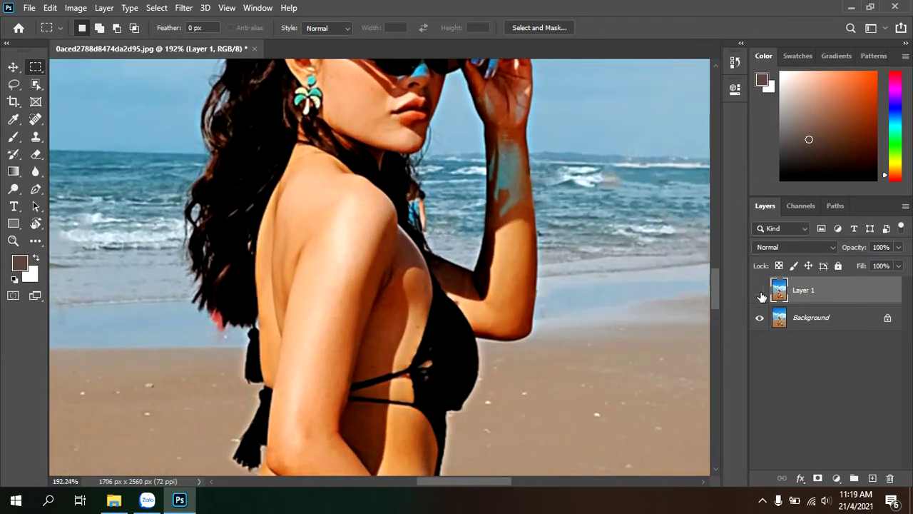
Toggle Layer 1 off and on to compare the retouched beach with the original
click(761, 292)
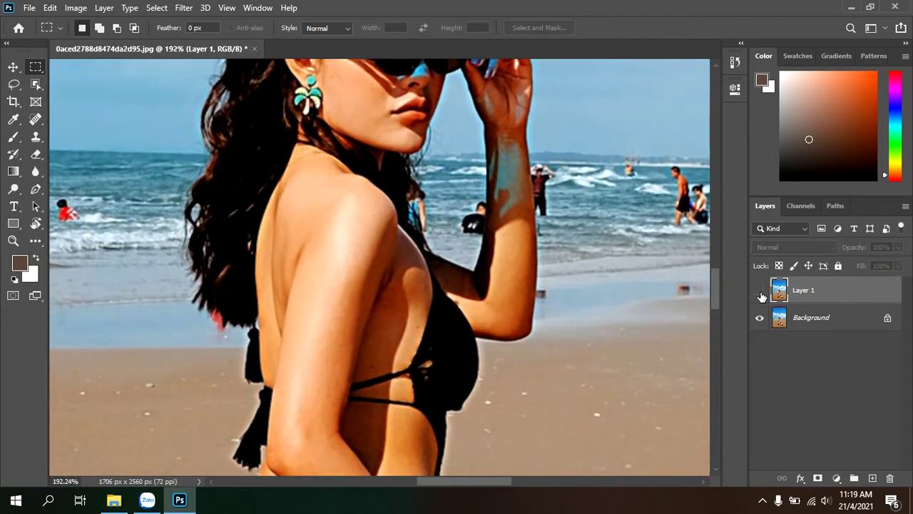
click(760, 292)
click(760, 292)
click(760, 292)
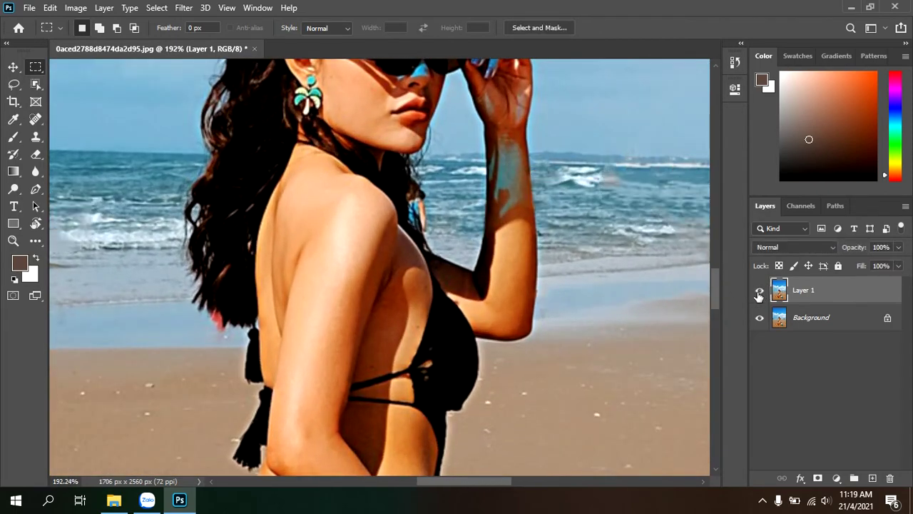
scroll(460, 169, up, 1)
scroll(455, 174, up, 1)
scroll(455, 173, up, 1)
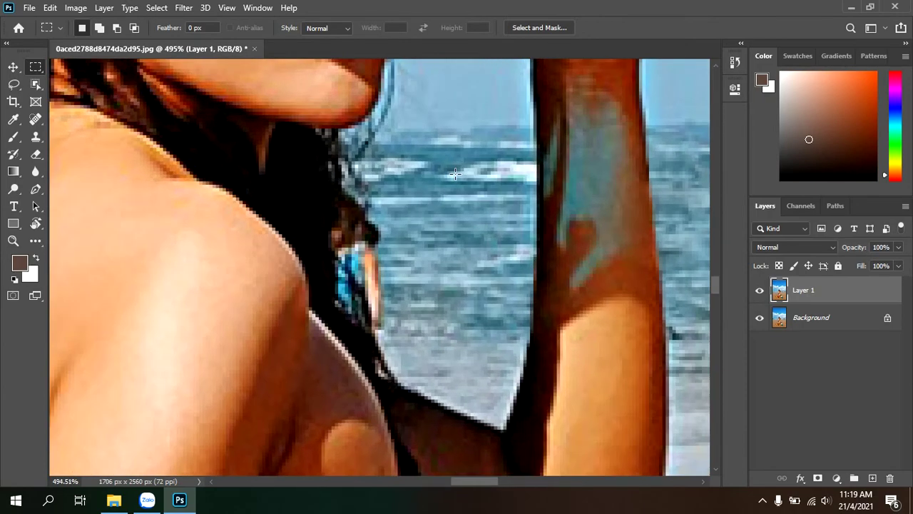
scroll(457, 197, down, 2)
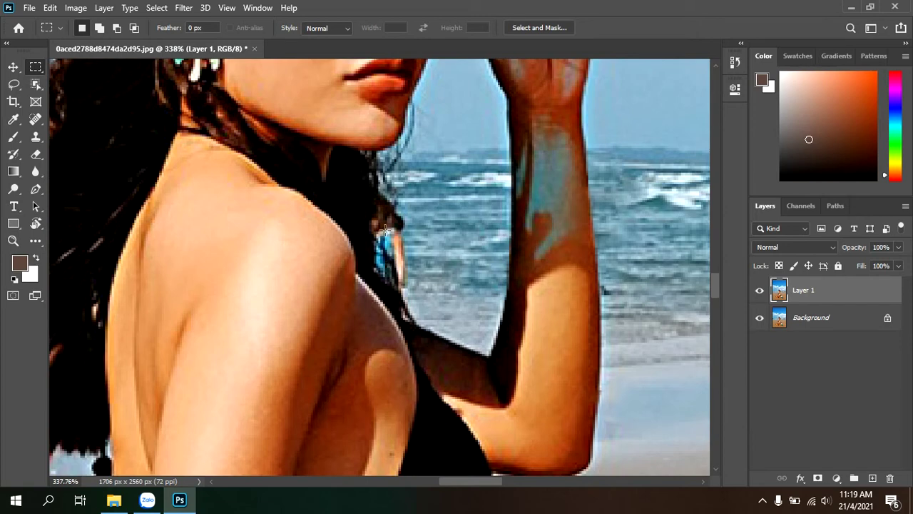
Heal away the blue-clad figure beside the woman's hair with the Spot Healing Brush
click(36, 118)
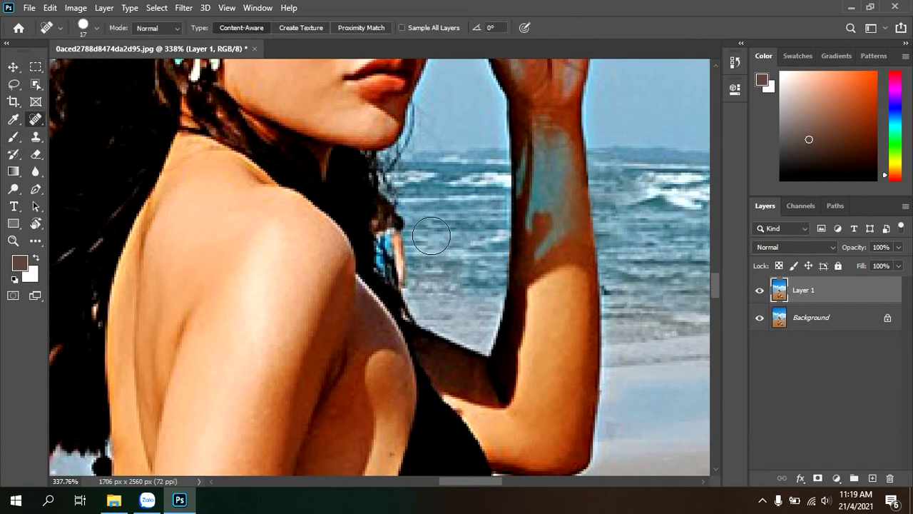
drag(427, 230, 400, 236)
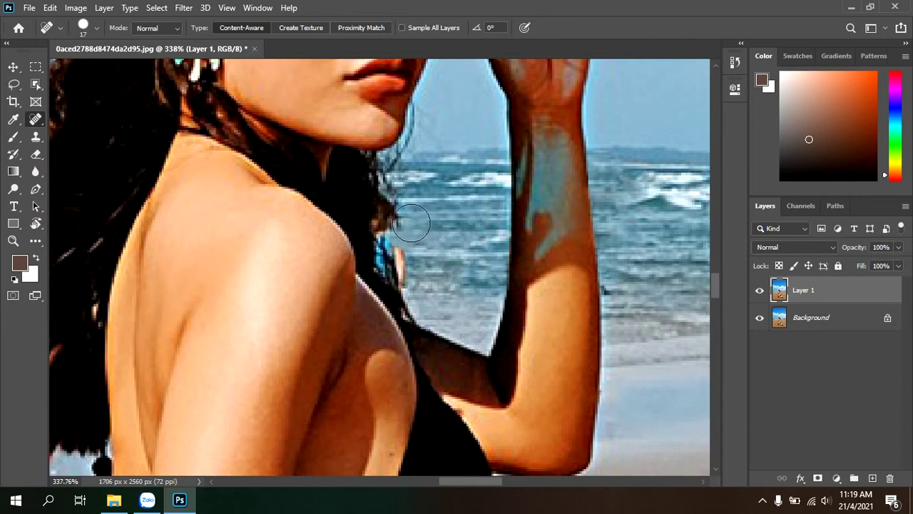
drag(432, 289, 380, 241)
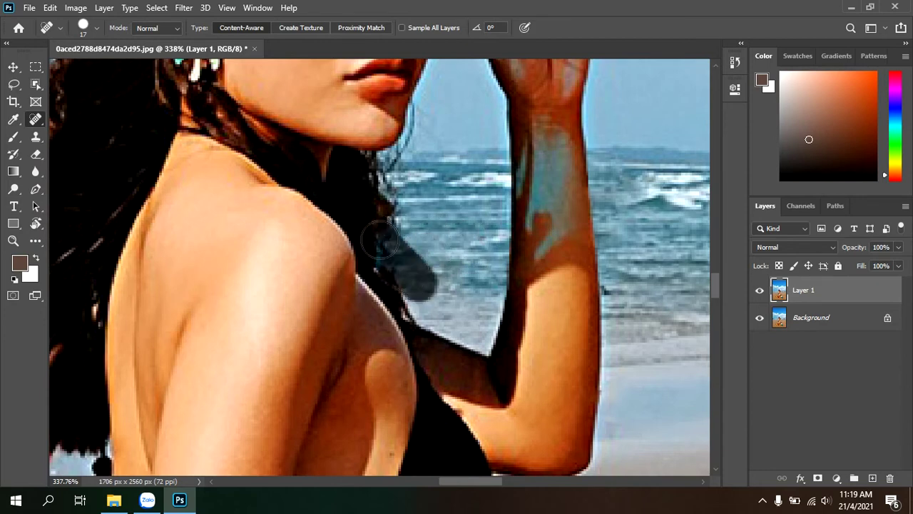
drag(438, 265, 397, 220)
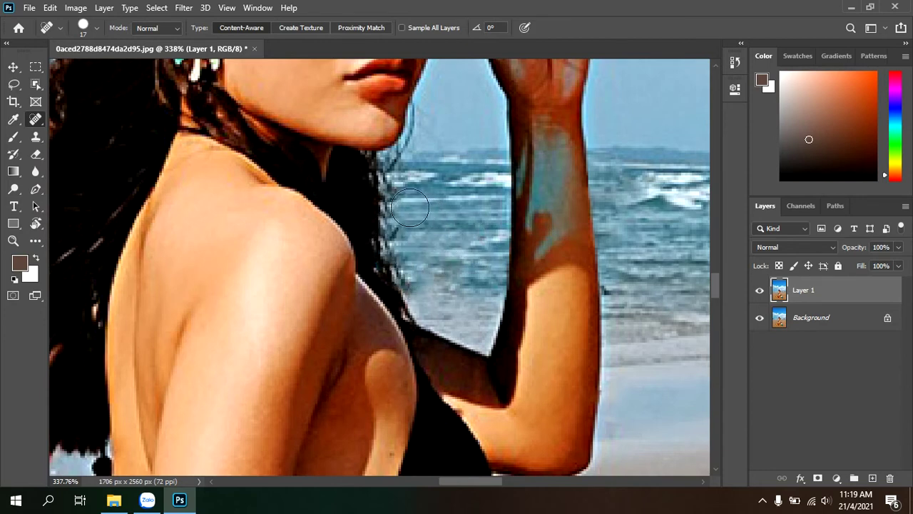
Remove the white shell and a small debris mark from the sand
scroll(456, 232, down, 3)
scroll(456, 233, down, 2)
scroll(456, 233, down, 4)
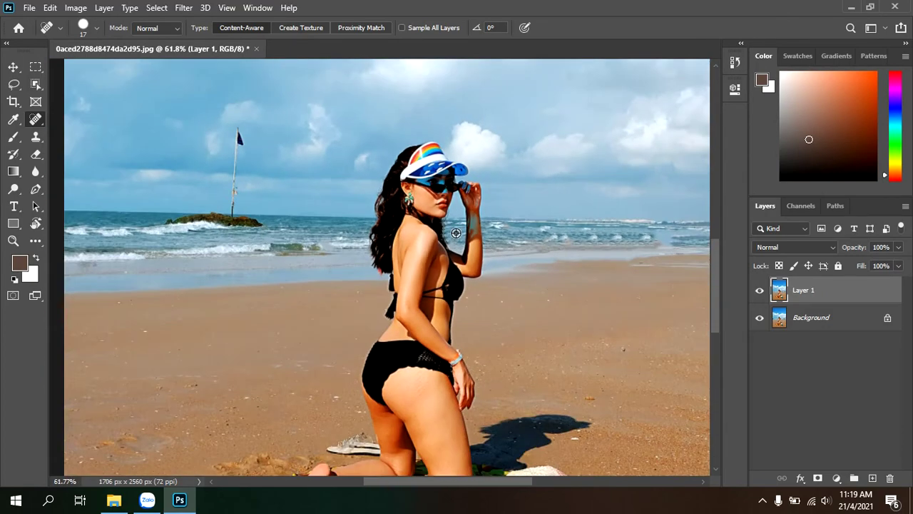
scroll(456, 232, down, 1)
scroll(455, 235, down, 1)
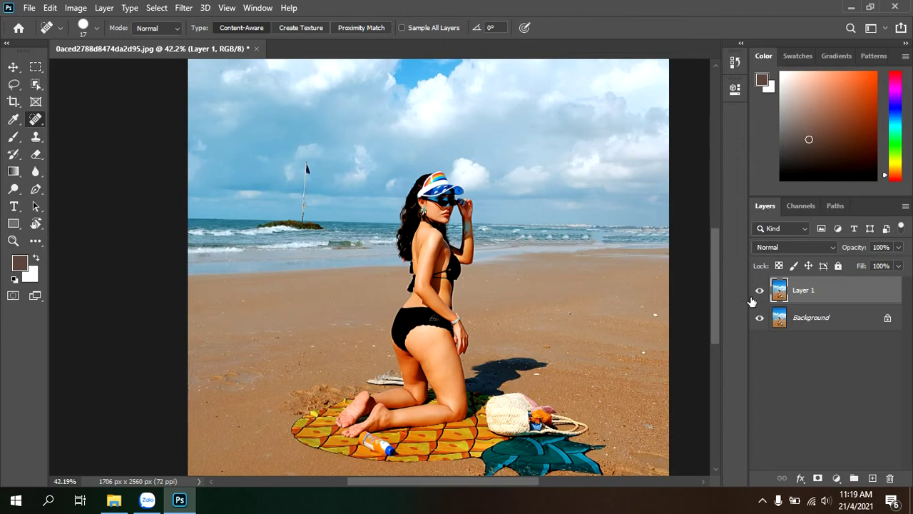
scroll(518, 242, down, 1)
scroll(518, 242, up, 2)
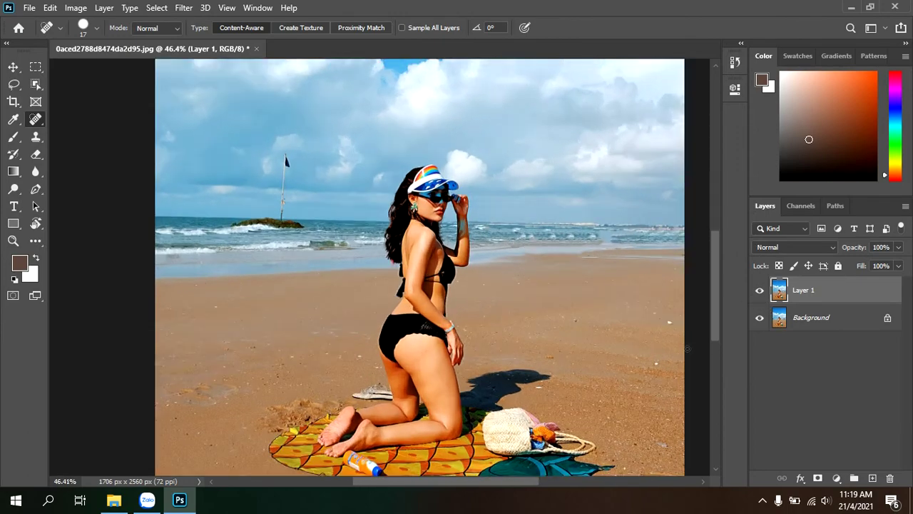
scroll(683, 324, up, 2)
scroll(681, 323, up, 2)
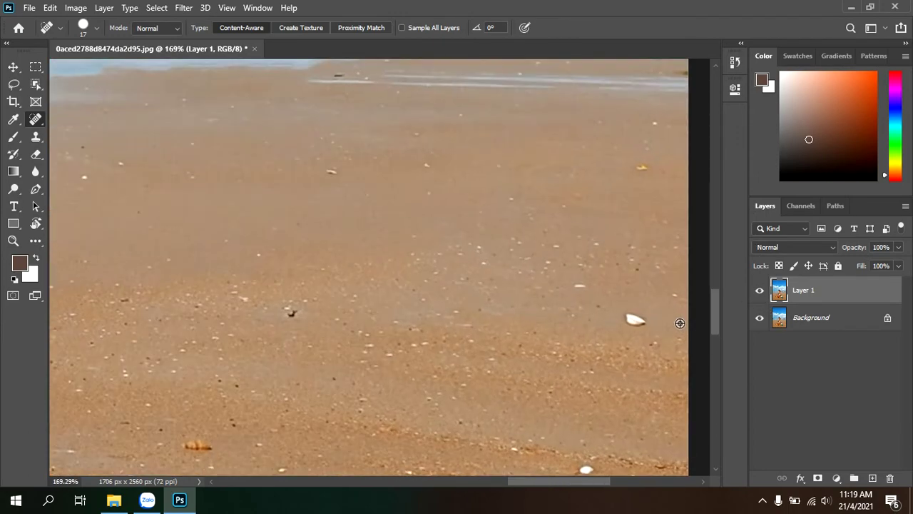
scroll(680, 323, down, 1)
click(636, 321)
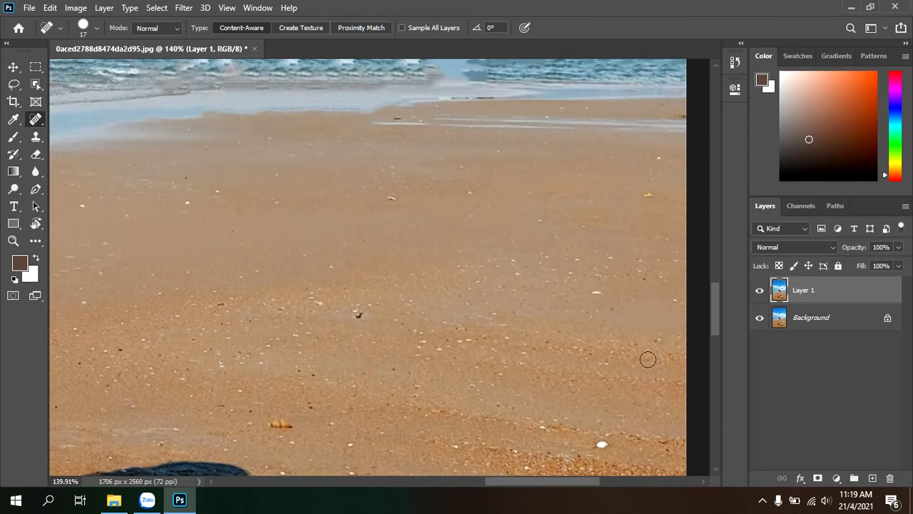
scroll(642, 336, down, 1)
scroll(635, 300, down, 2)
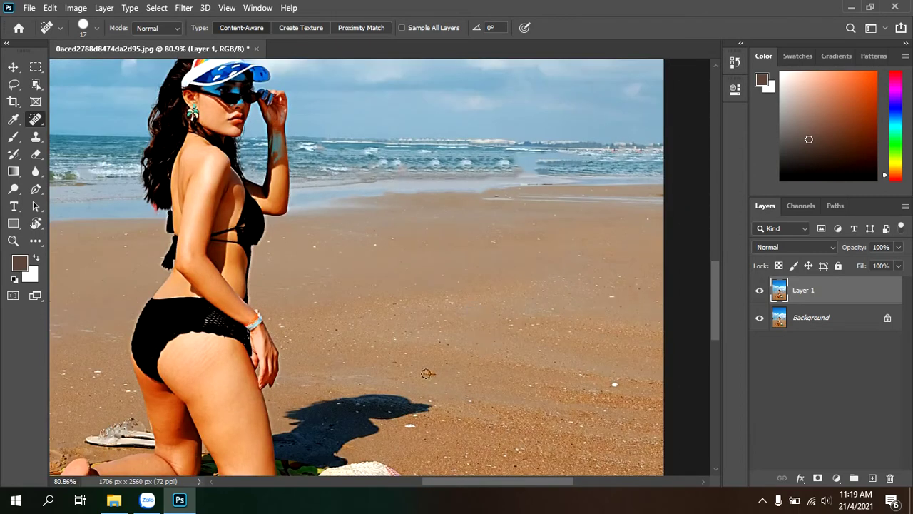
drag(426, 373, 429, 373)
Heal out the stick lying in the sand below the towel
scroll(513, 322, down, 2)
scroll(514, 321, down, 1)
scroll(516, 321, down, 1)
scroll(515, 322, down, 1)
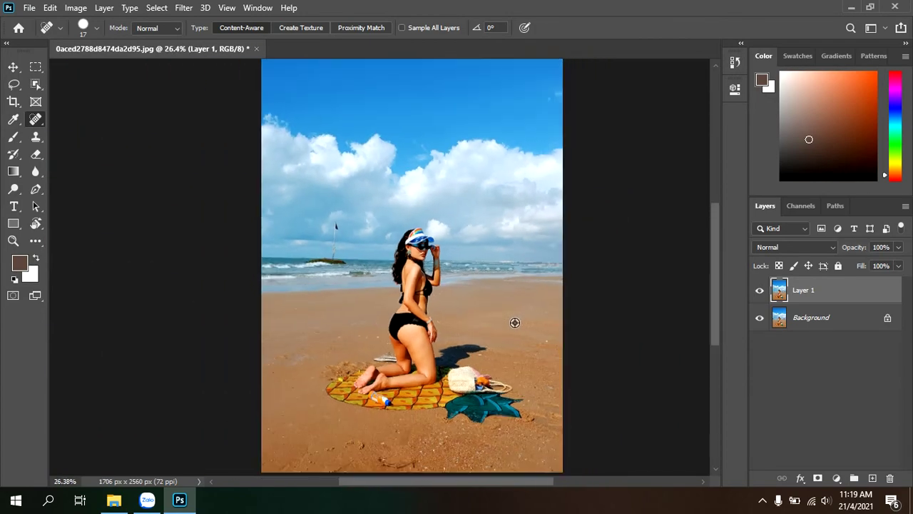
scroll(449, 471, up, 2)
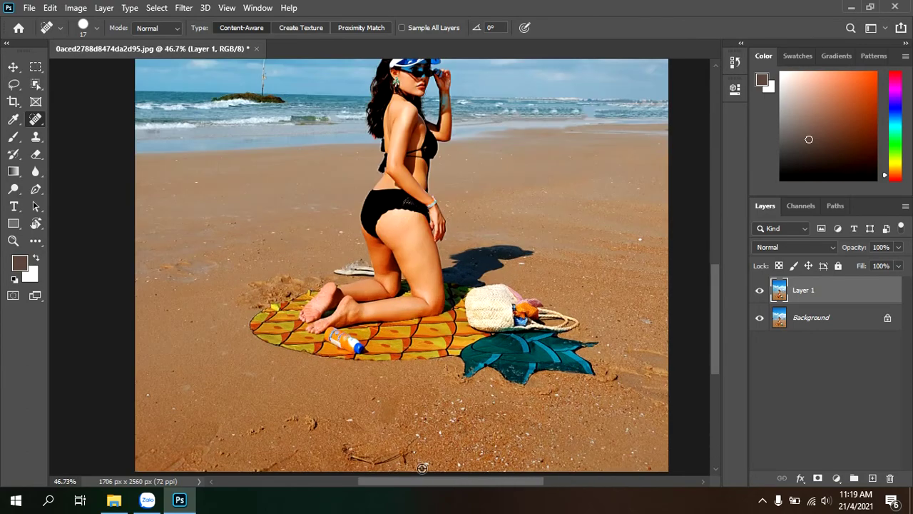
scroll(424, 463, up, 1)
scroll(430, 428, up, 1)
scroll(431, 426, down, 4)
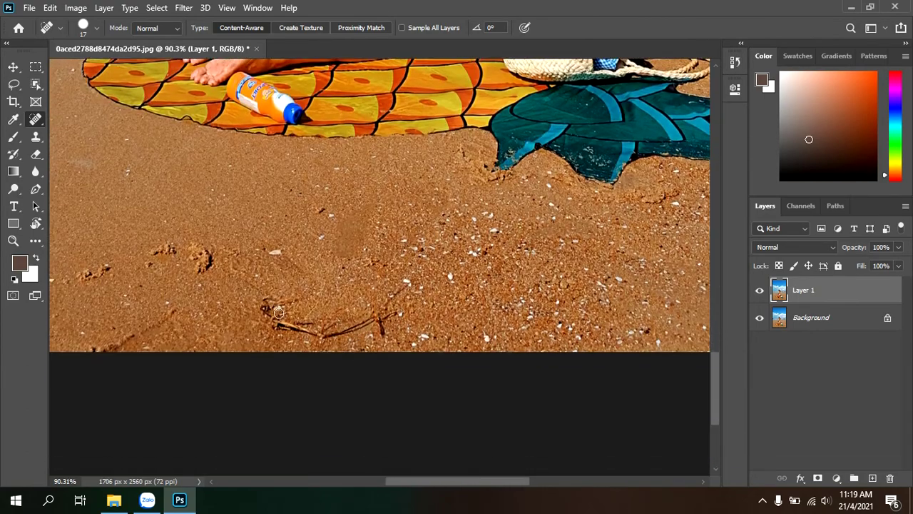
mouse_move(266, 314)
mouse_down()
mouse_move(328, 336)
mouse_move(386, 333)
mouse_up()
scroll(528, 321, down, 3)
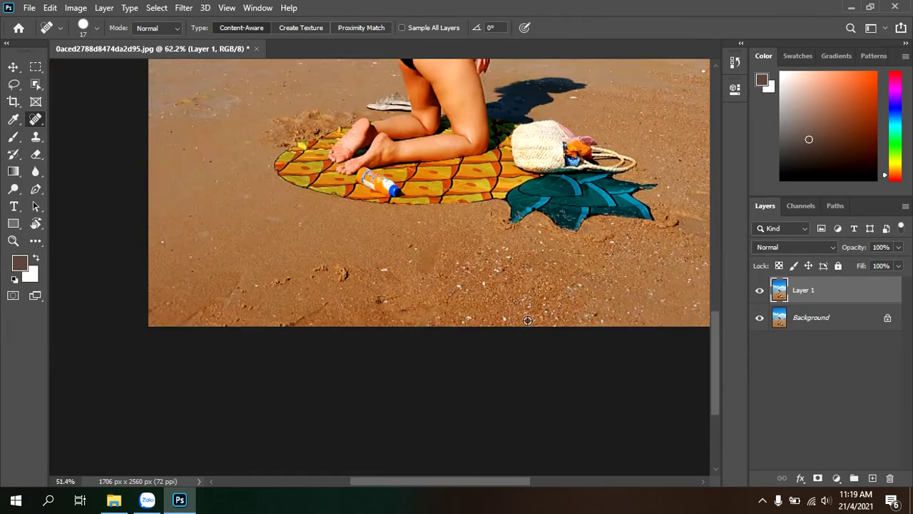
scroll(528, 321, down, 5)
scroll(528, 322, down, 2)
scroll(456, 324, down, 1)
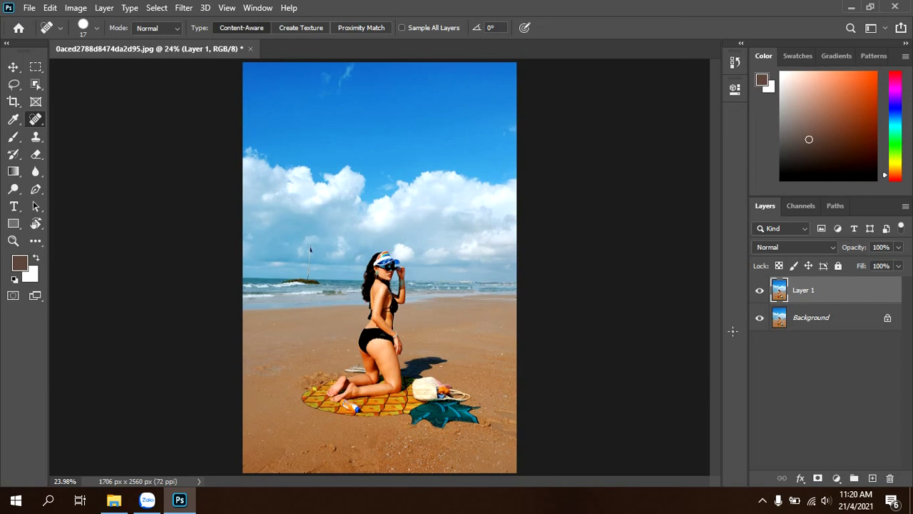
click(761, 291)
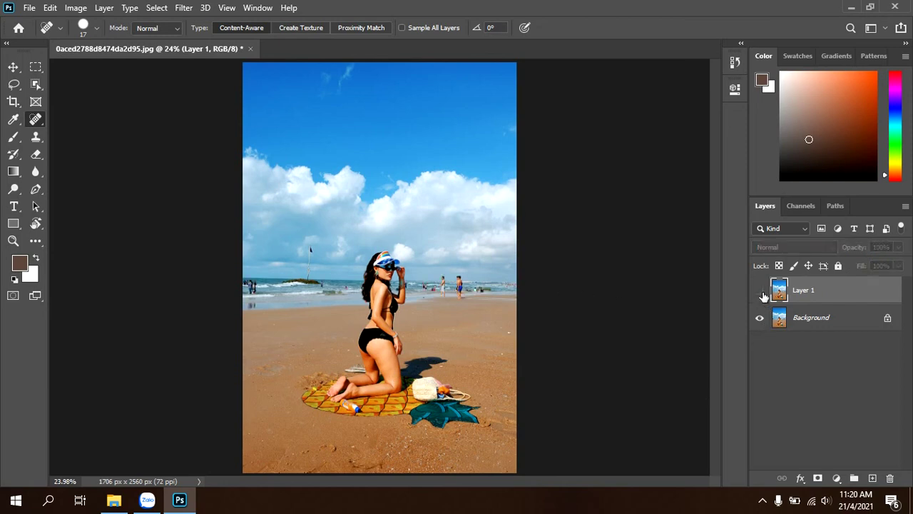
click(761, 291)
click(761, 291)
click(761, 291)
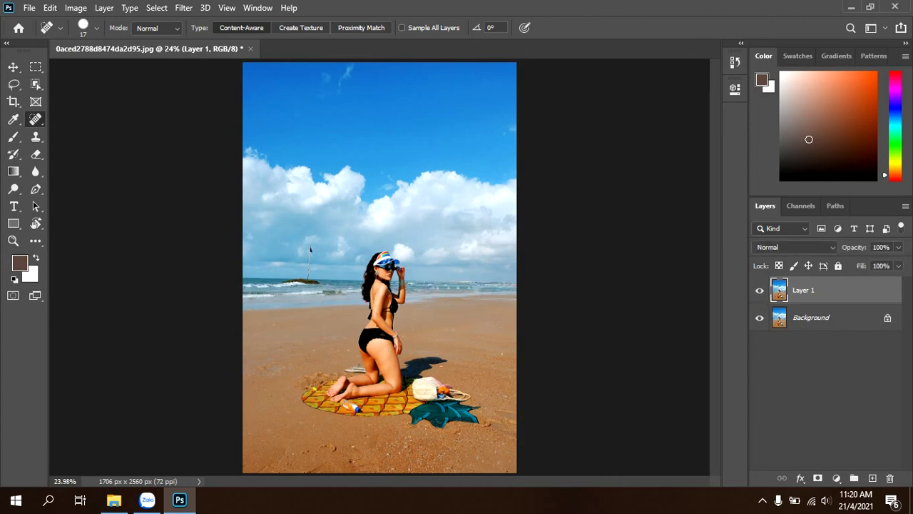
click(762, 498)
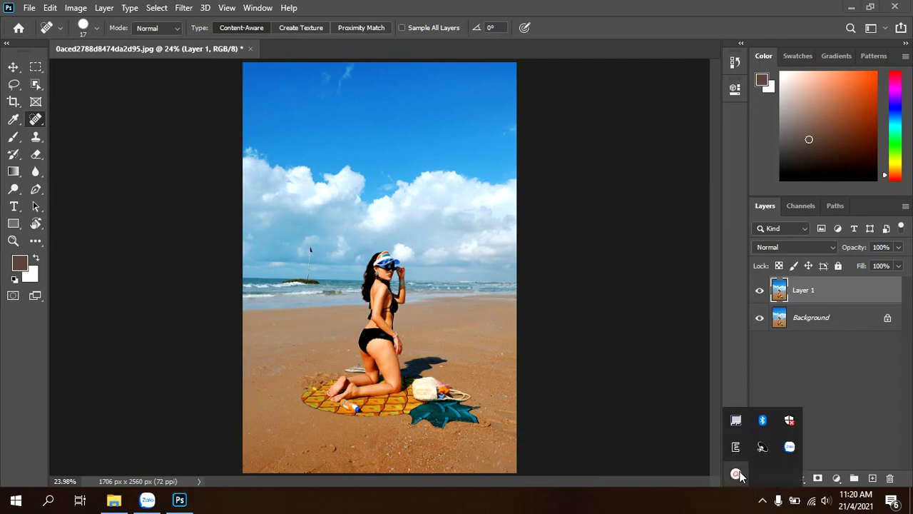
click(737, 475)
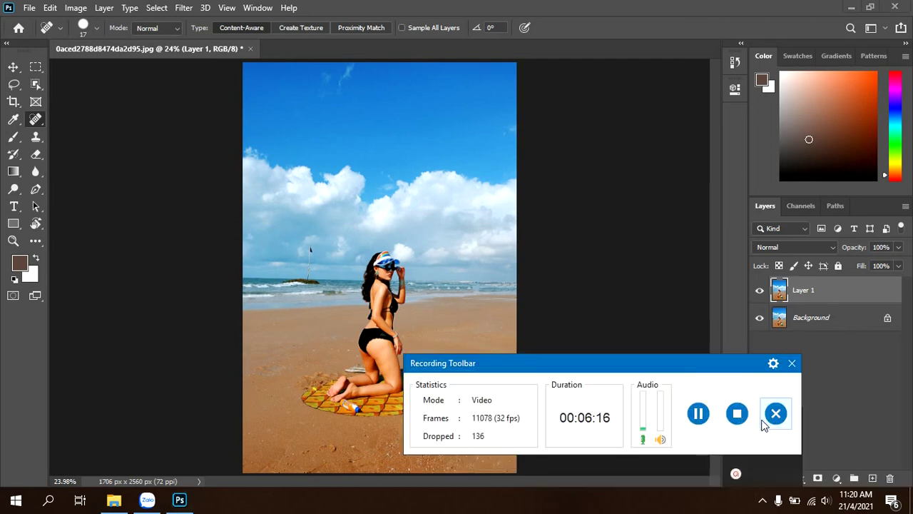